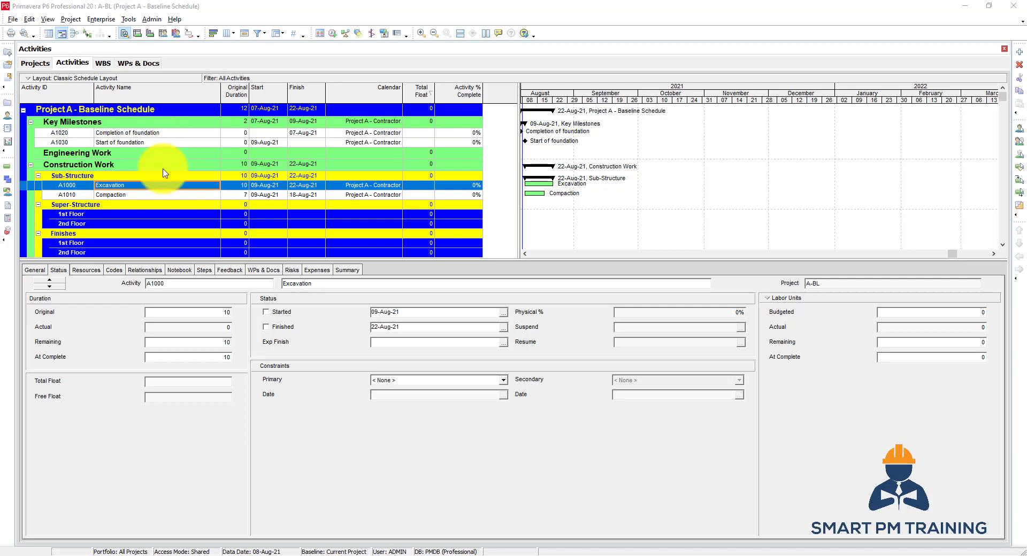
Show the Relationships details for Excavation A1000 in the bottom pane.
click(144, 271)
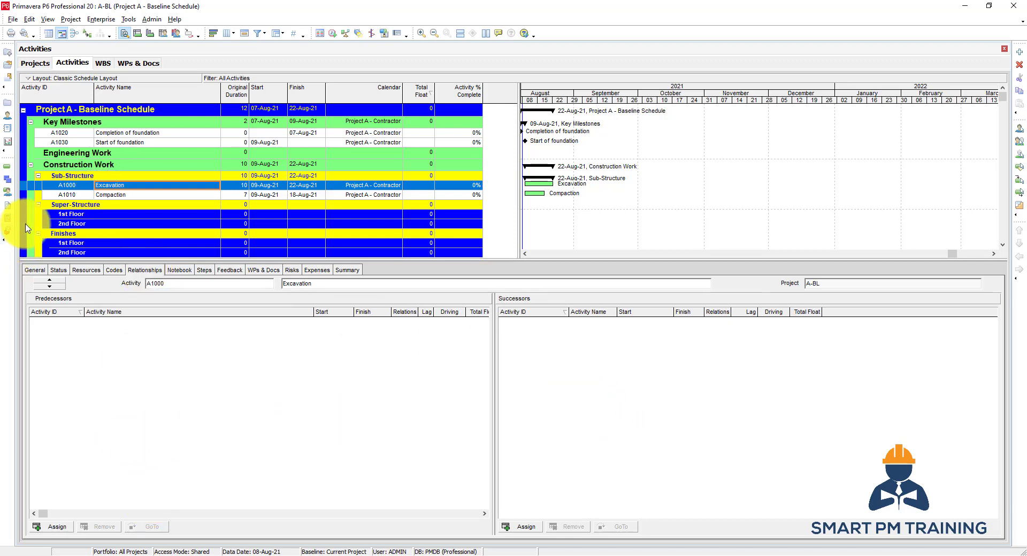
Select Excavation A1000 and bring up the Assign Successors activity list.
click(126, 187)
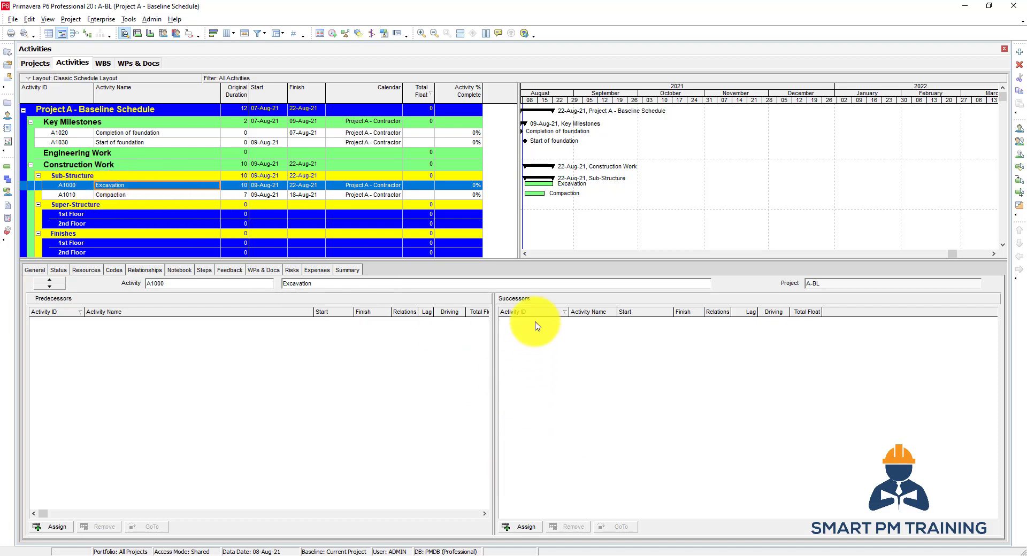
click(526, 527)
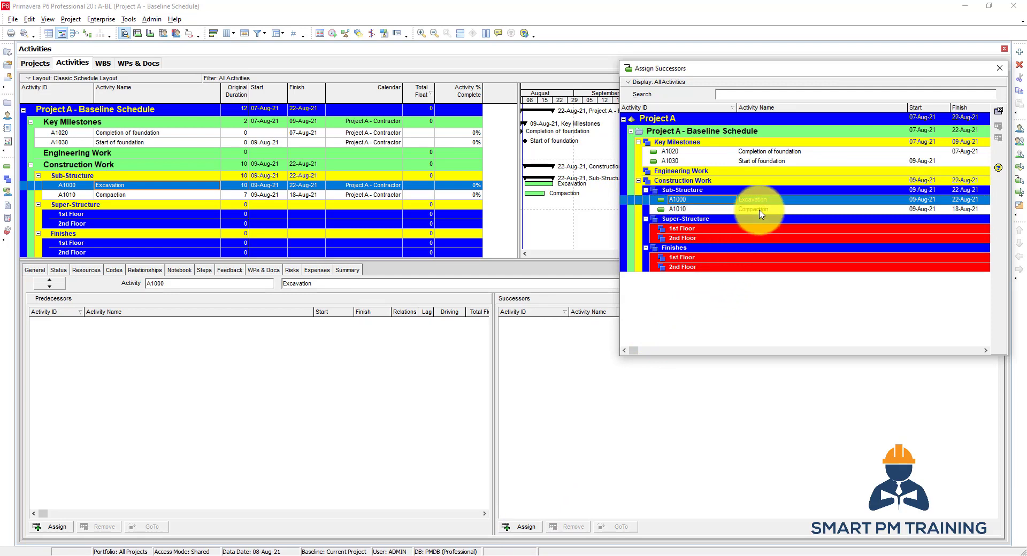
Assign Compaction A1010 as Excavation's FS successor with zero lag, redoing the assignment once.
double_click(762, 209)
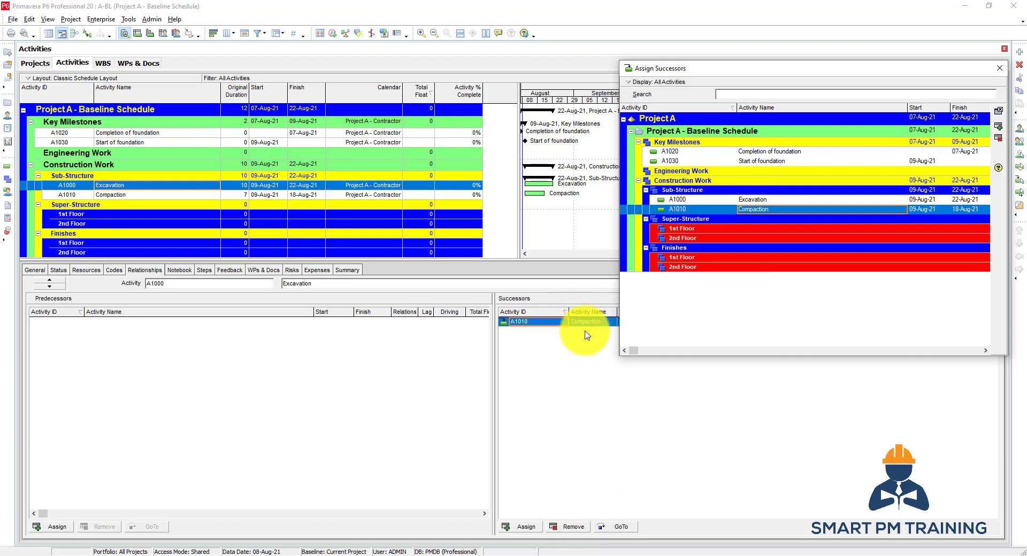
click(565, 529)
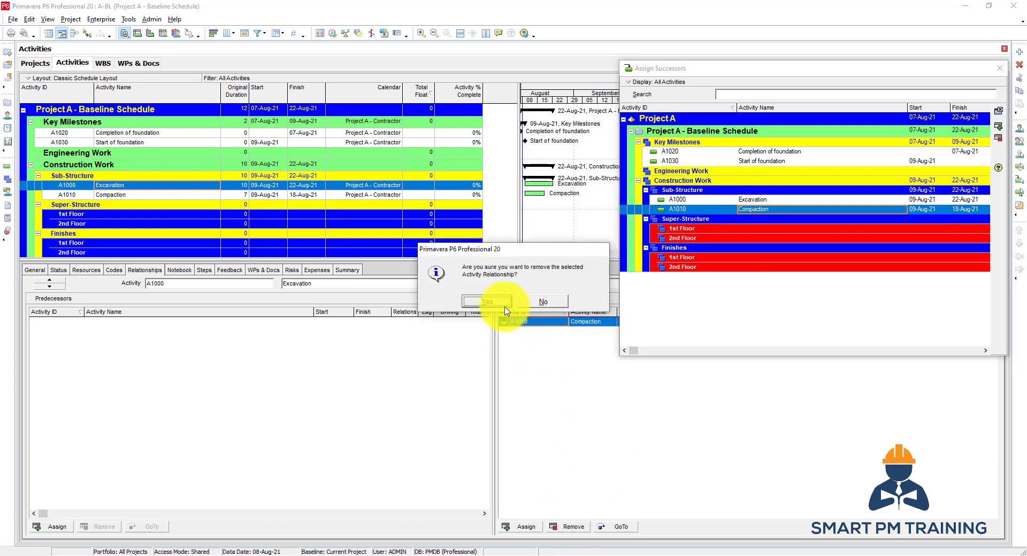
click(496, 306)
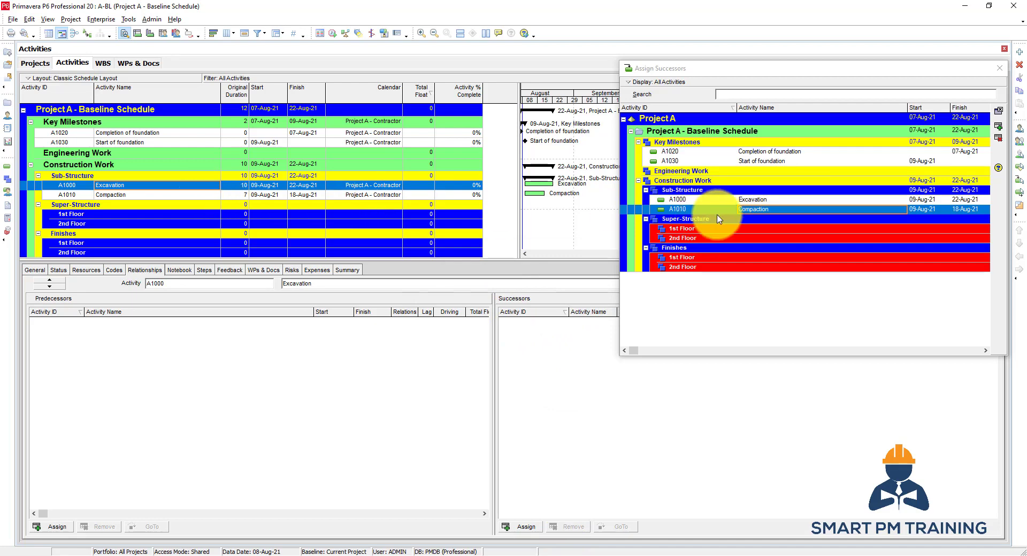
click(731, 211)
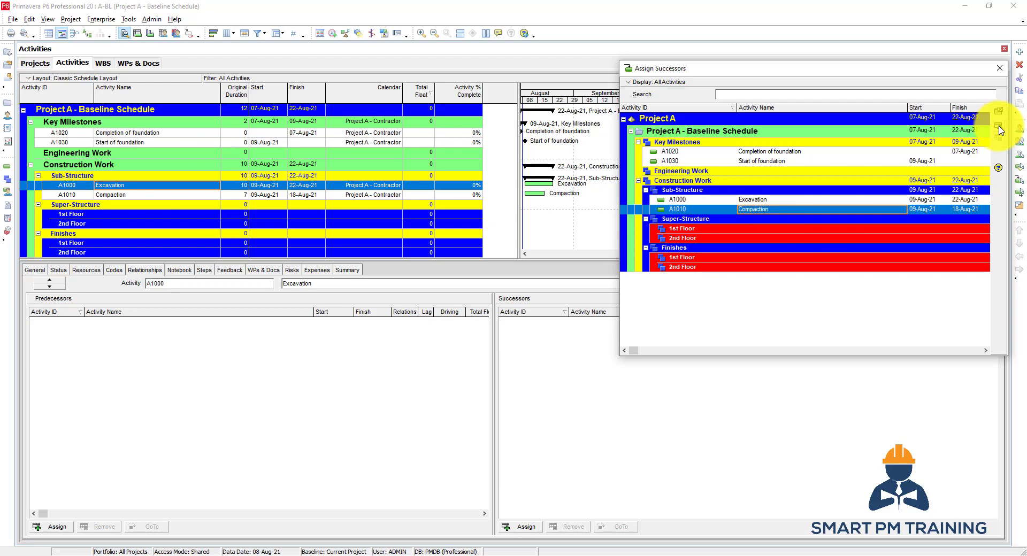
click(998, 128)
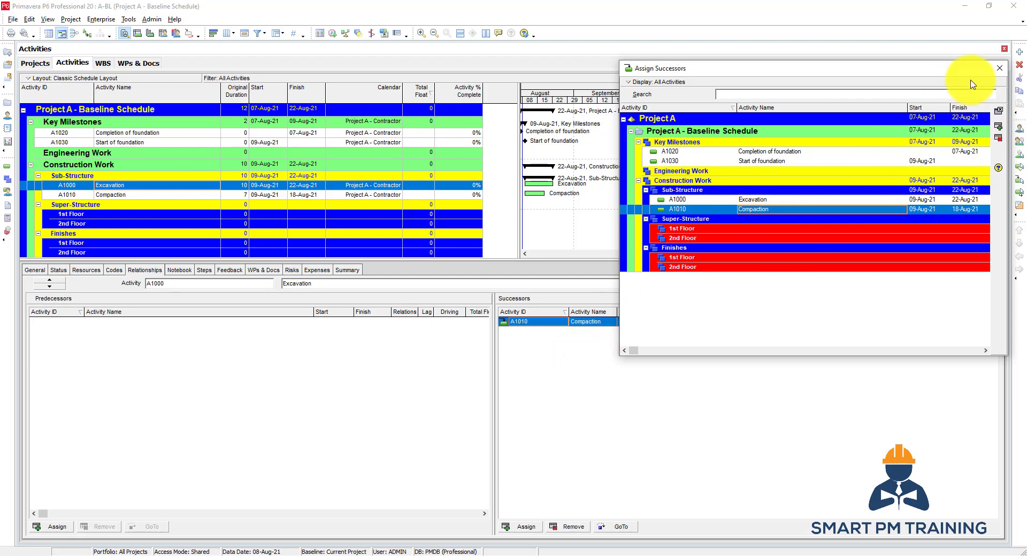
click(999, 112)
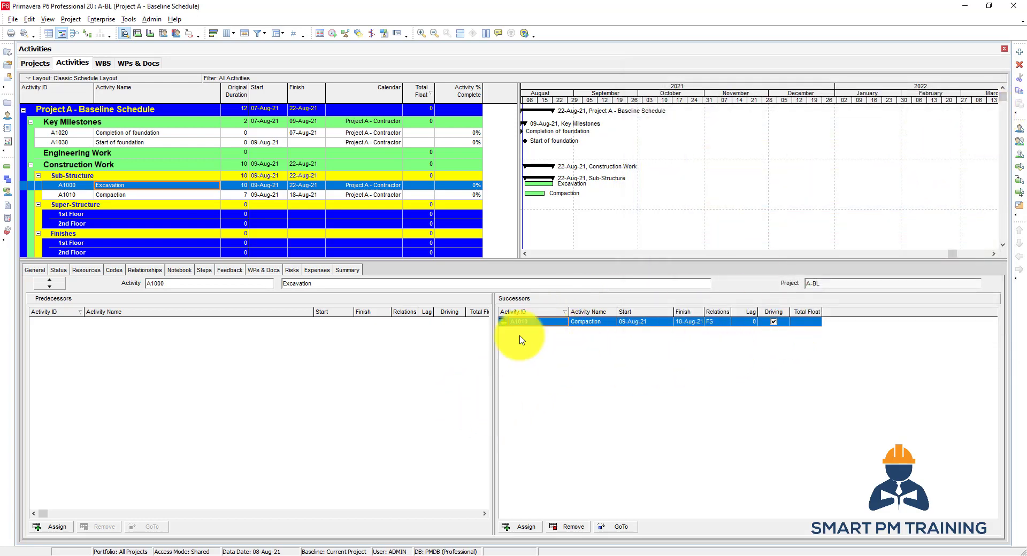
Open Customize Successor Columns and close it without making changes.
right_click(625, 359)
click(664, 365)
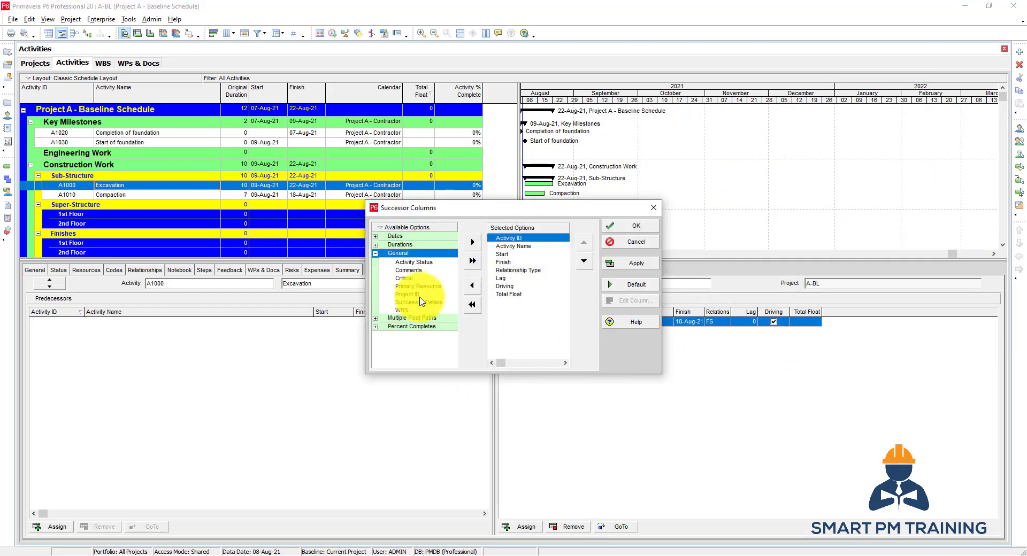
double_click(400, 244)
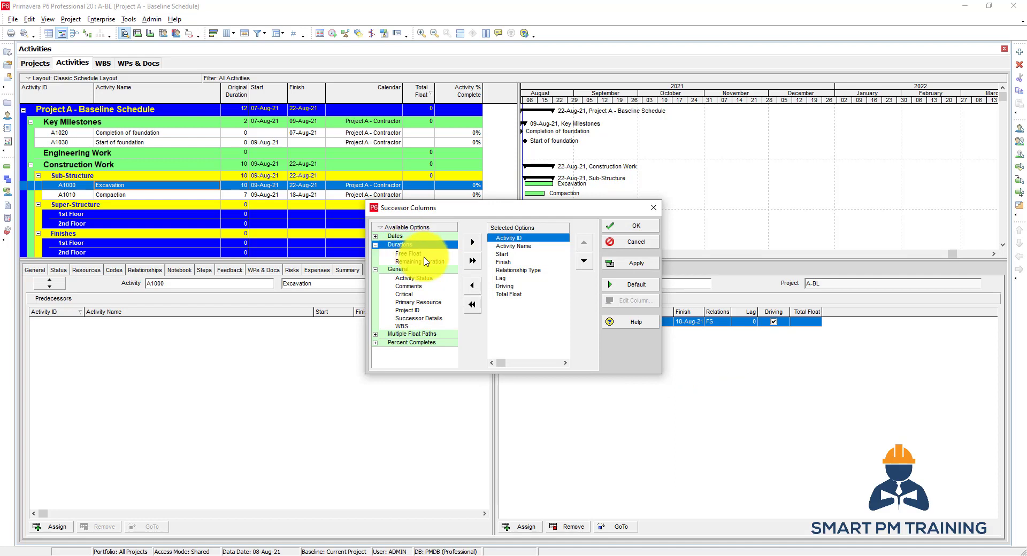
click(633, 242)
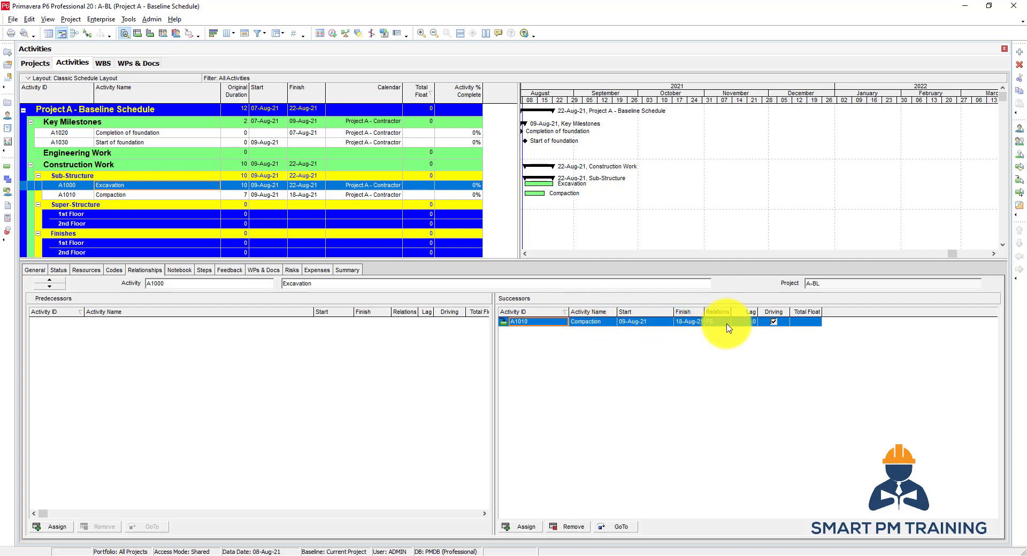
Autofit the successors' Relationship Type column so its full heading is readable.
click(773, 322)
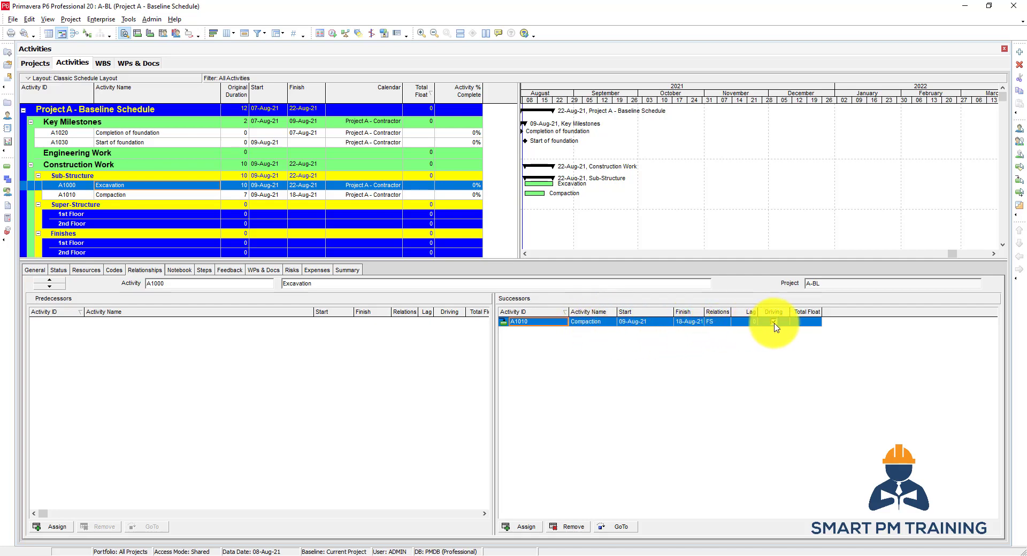
click(810, 323)
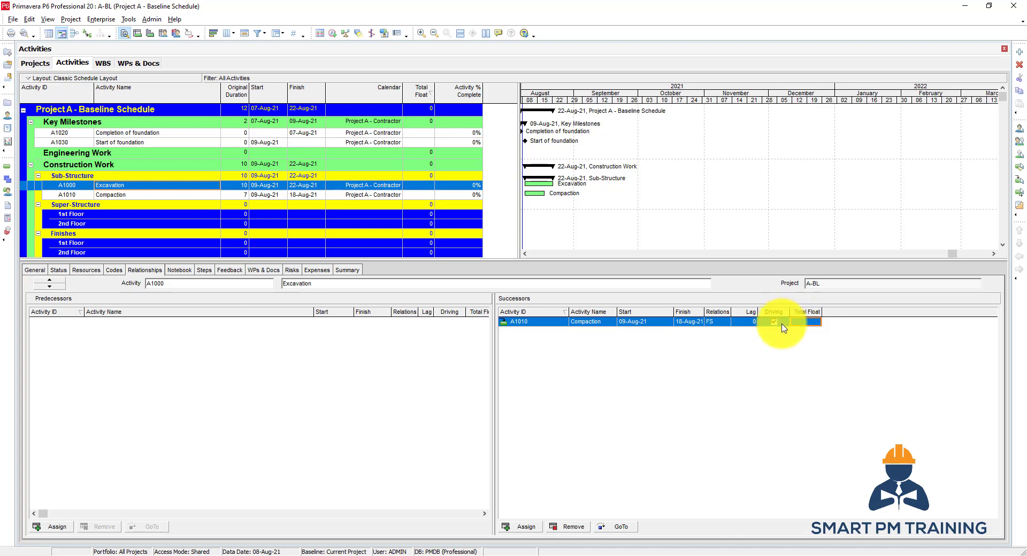
click(781, 324)
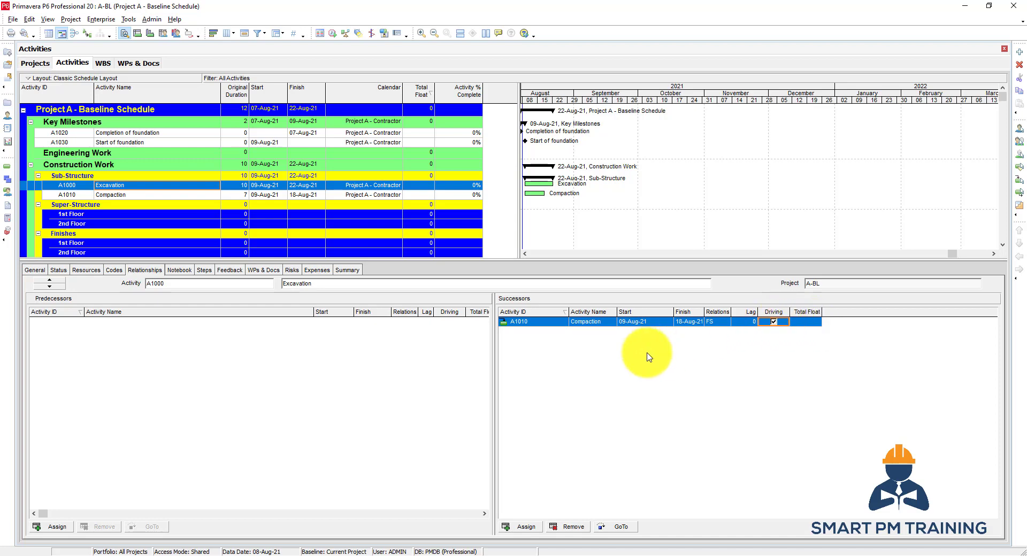
double_click(730, 312)
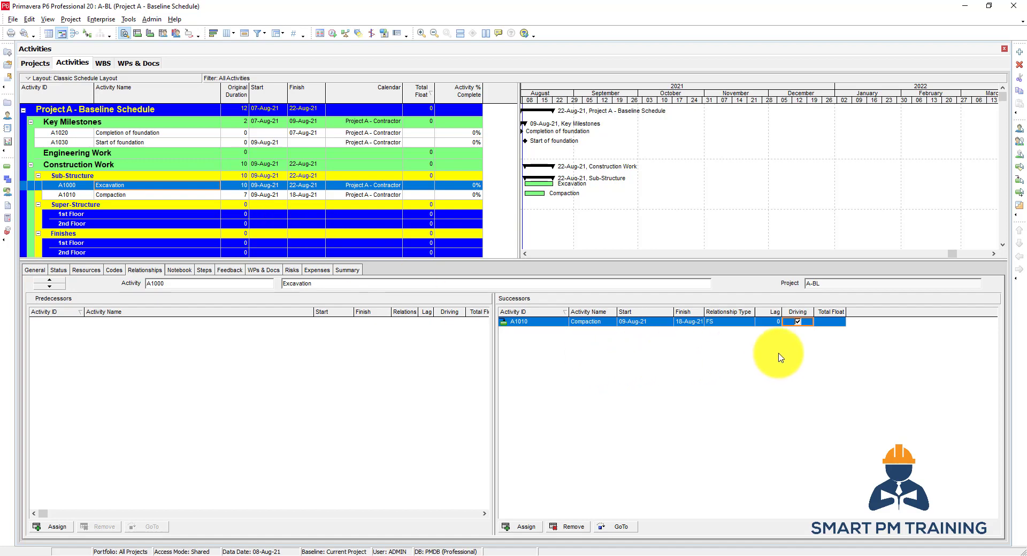
Reschedule the project, placing Compaction A1010 at 21-Aug-21 to 28-Aug-21.
click(333, 36)
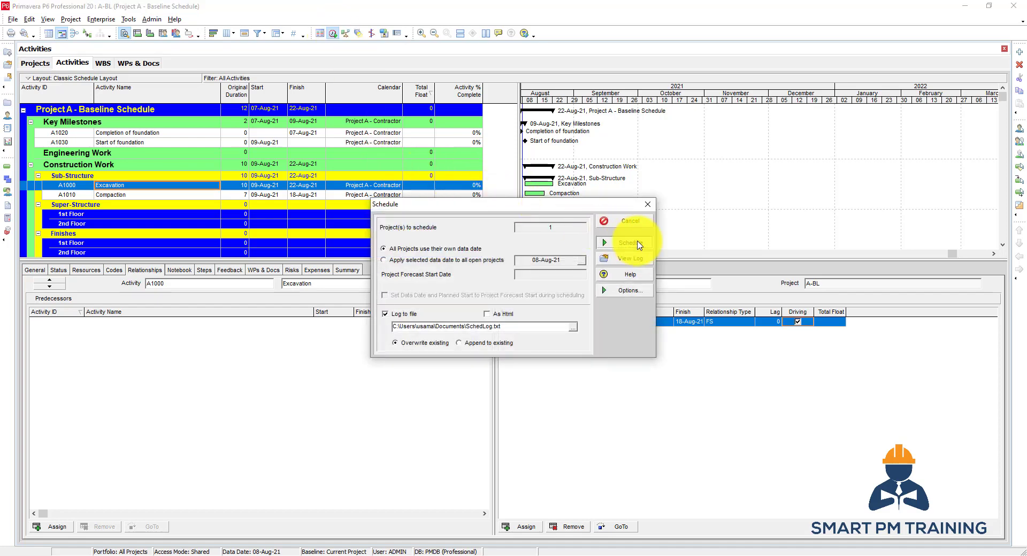
click(630, 242)
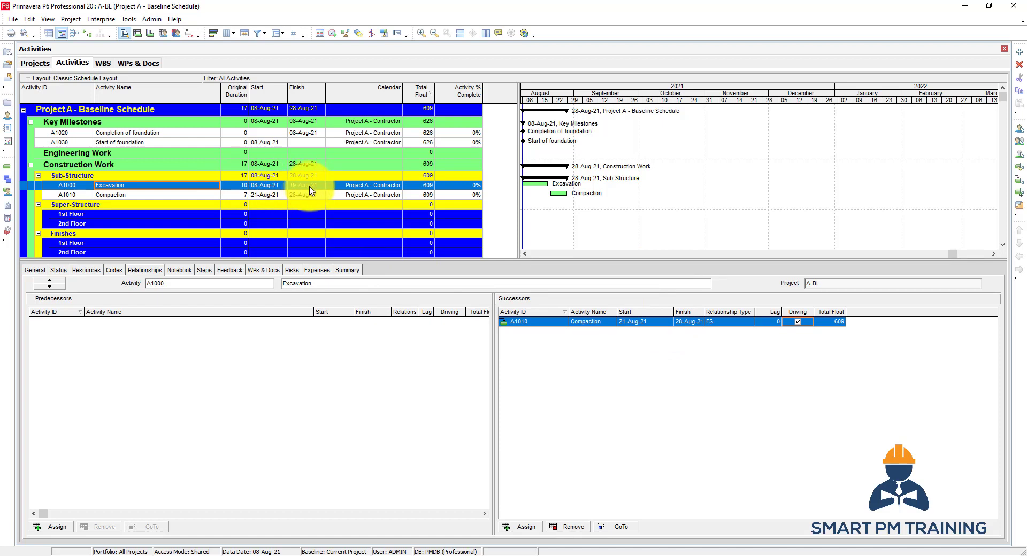
click(267, 195)
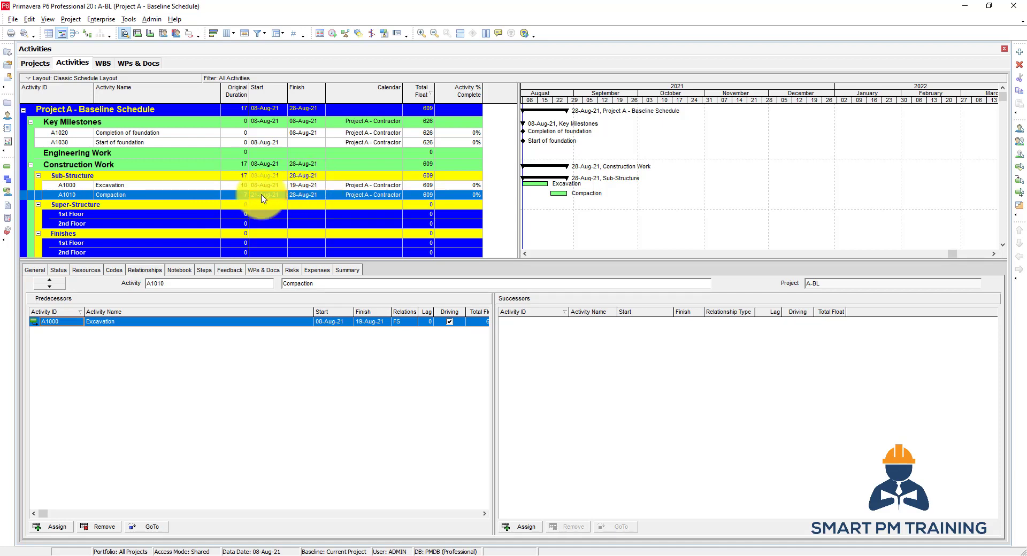
click(262, 185)
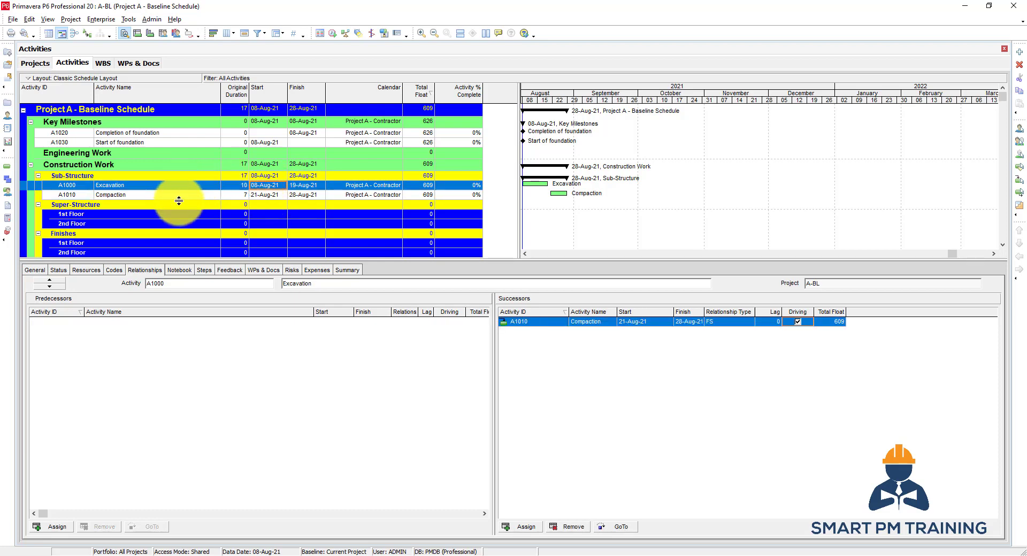
Check Compaction's predecessor, then return to Excavation's successor Relationship Type cell.
click(132, 196)
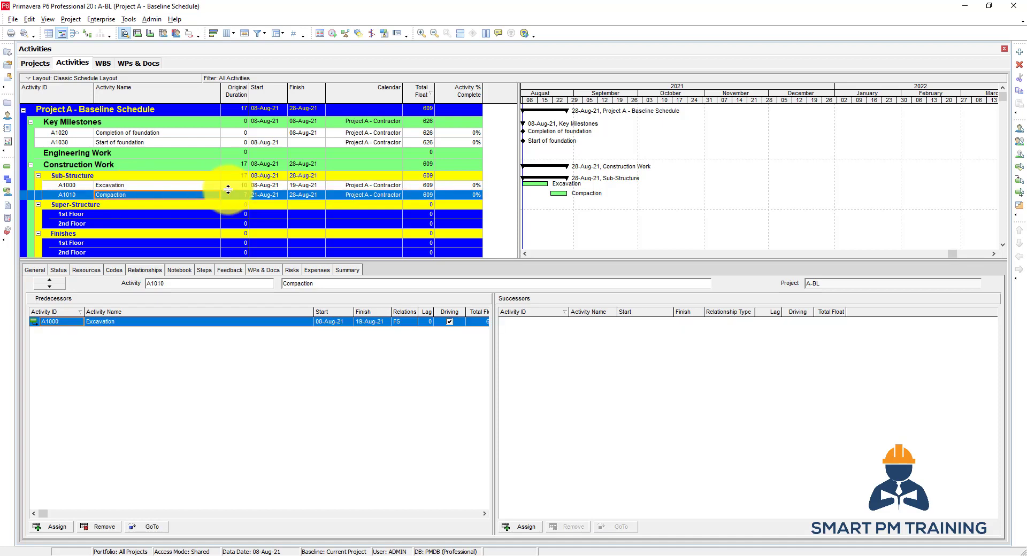
click(229, 186)
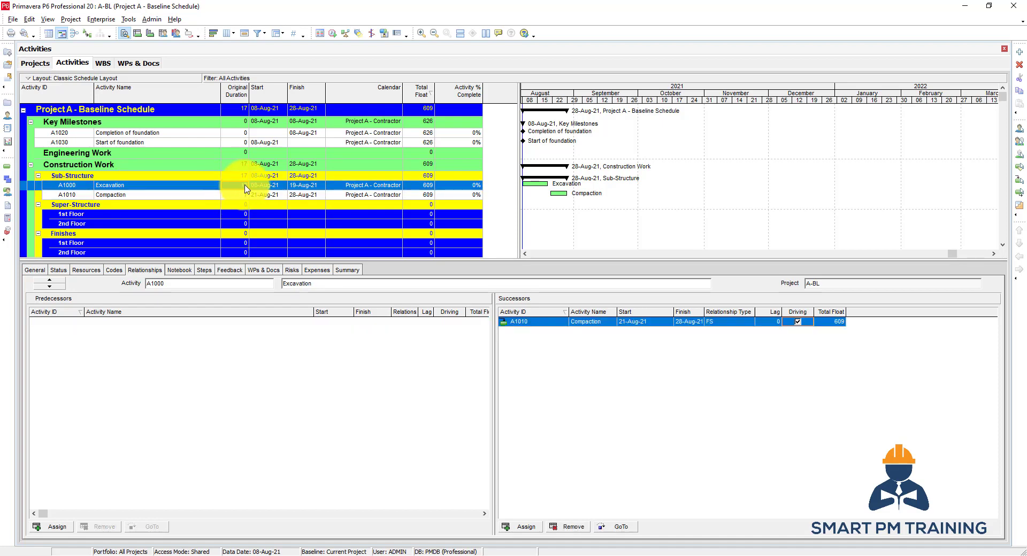
click(194, 196)
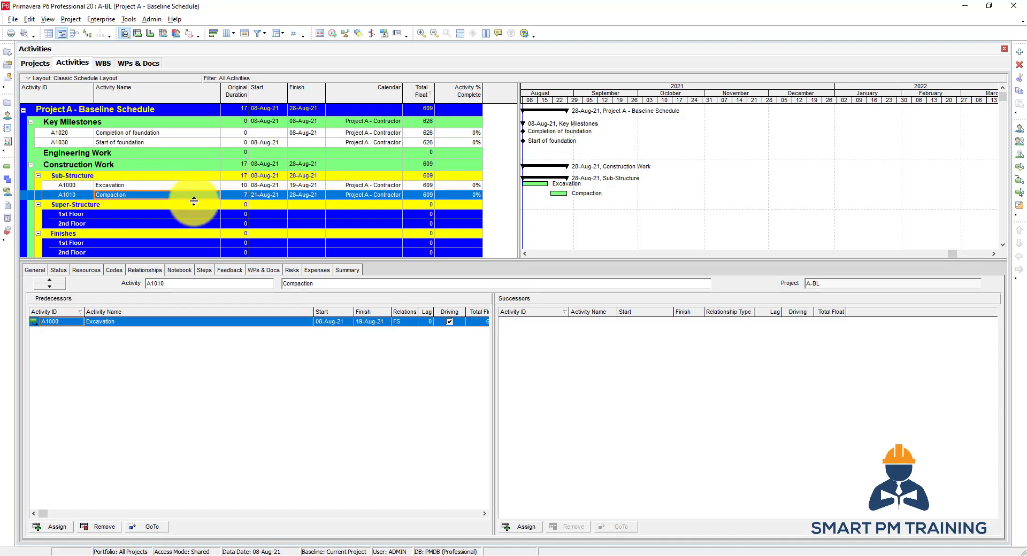
click(222, 185)
click(725, 323)
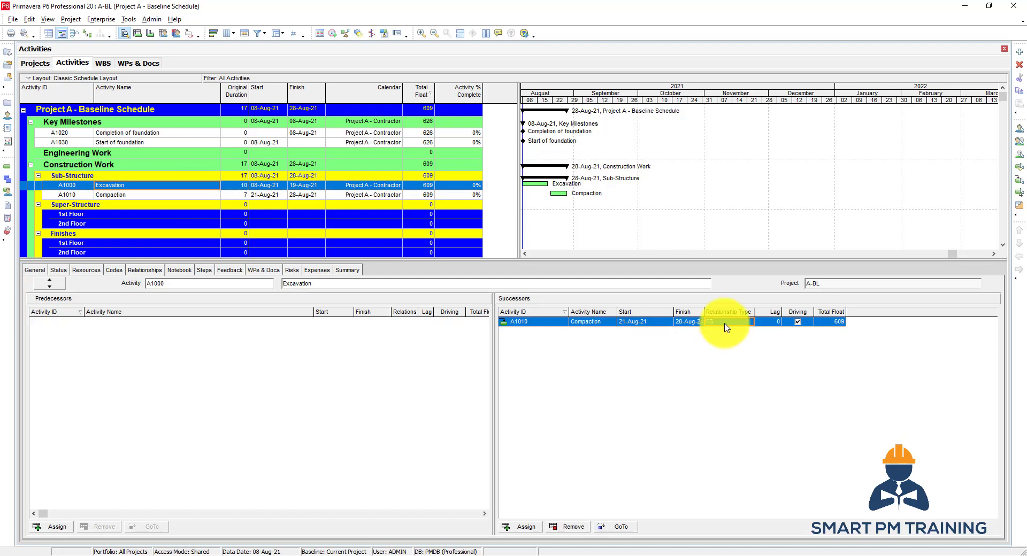
Change the Excavation–Compaction link to start-to-start with a 5-day lag.
click(725, 326)
click(720, 357)
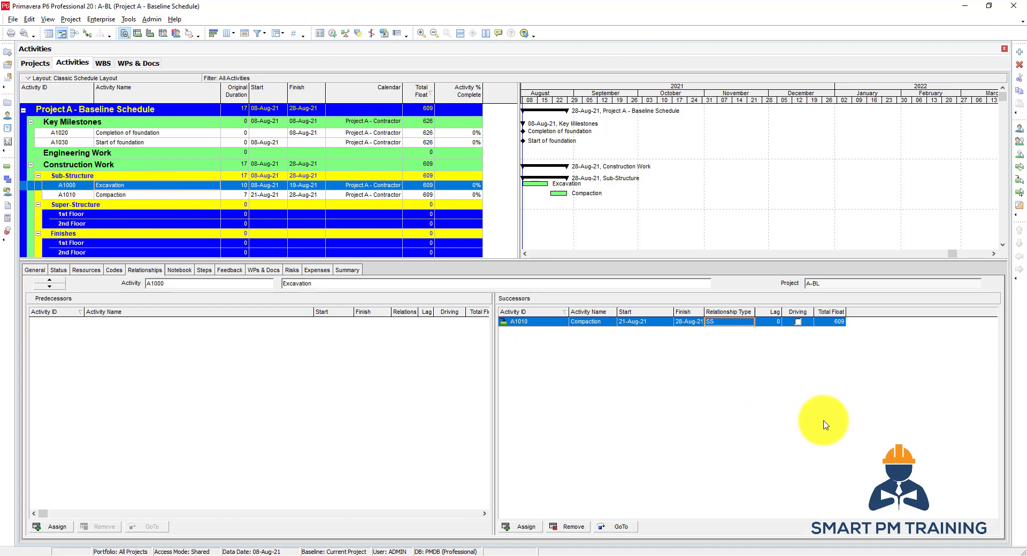
click(766, 322)
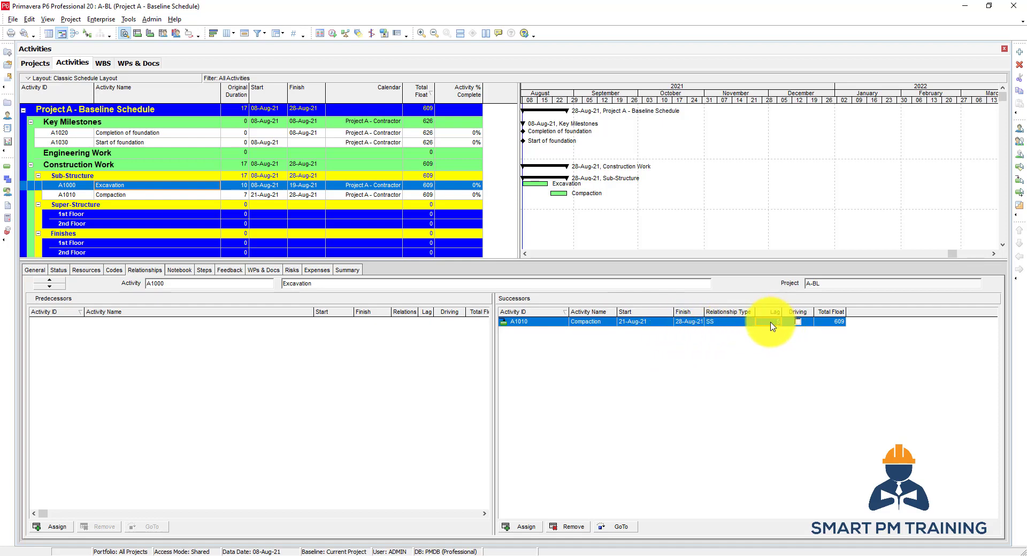
click(718, 322)
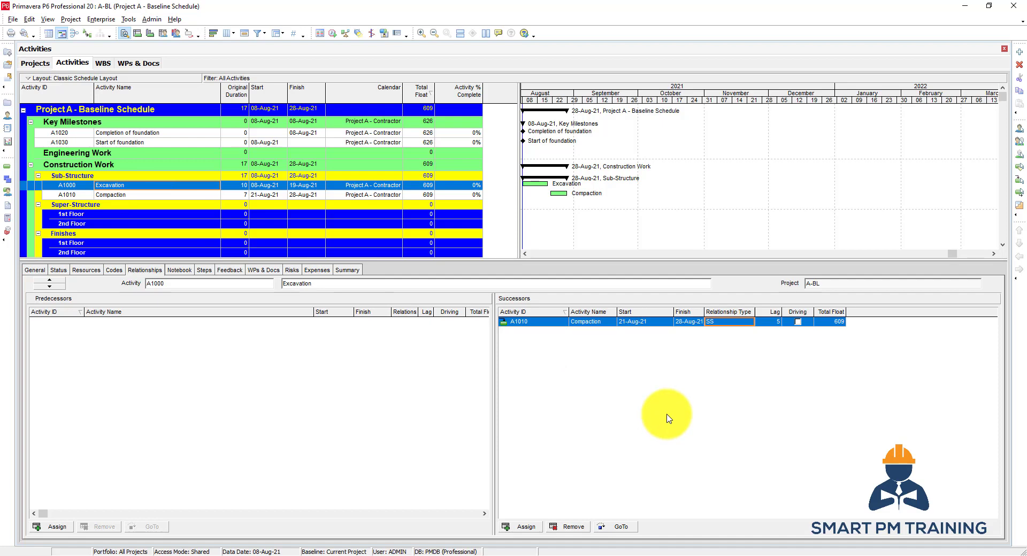
click(333, 36)
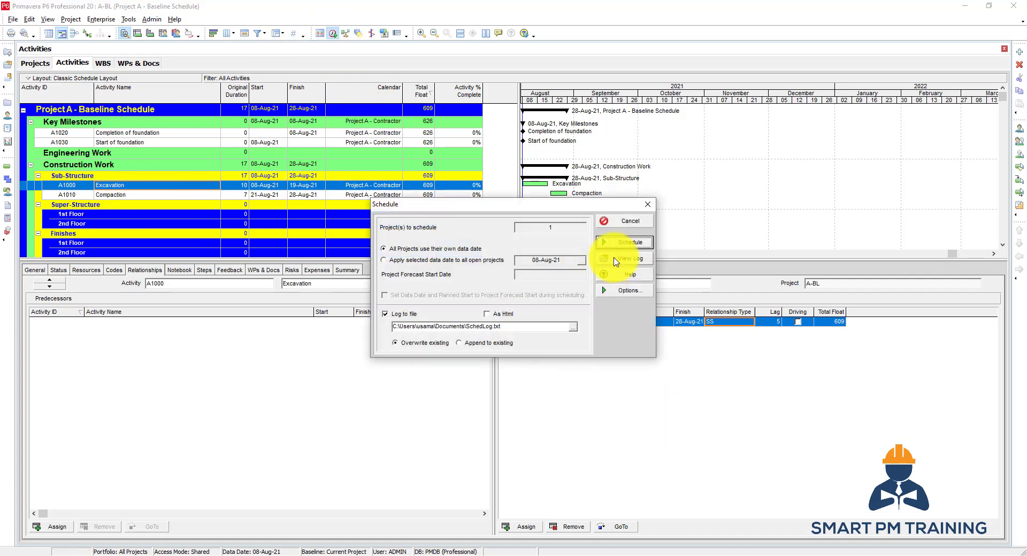
Reschedule so Compaction runs 14-Aug-21 to 22-Aug-21, then review its predecessor.
click(624, 237)
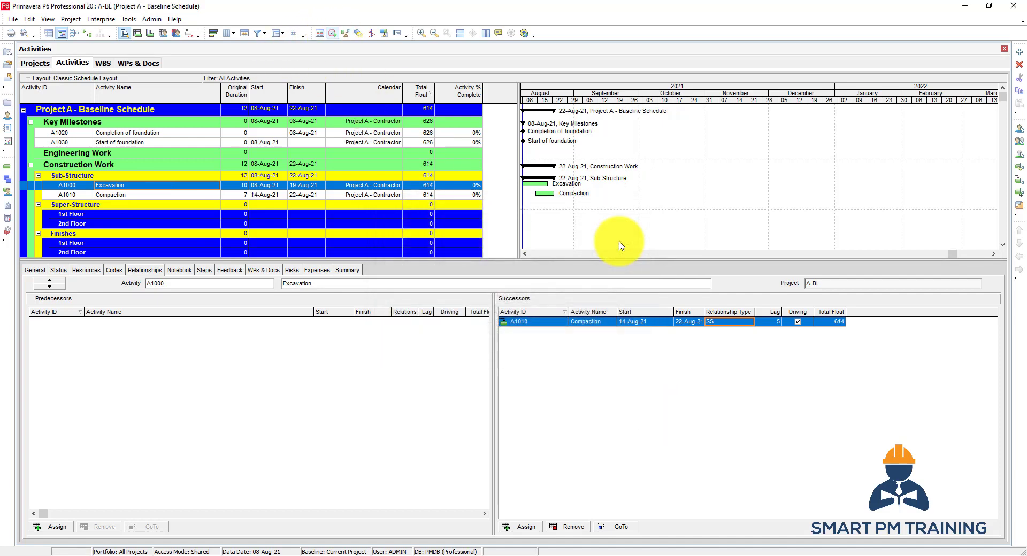
click(267, 194)
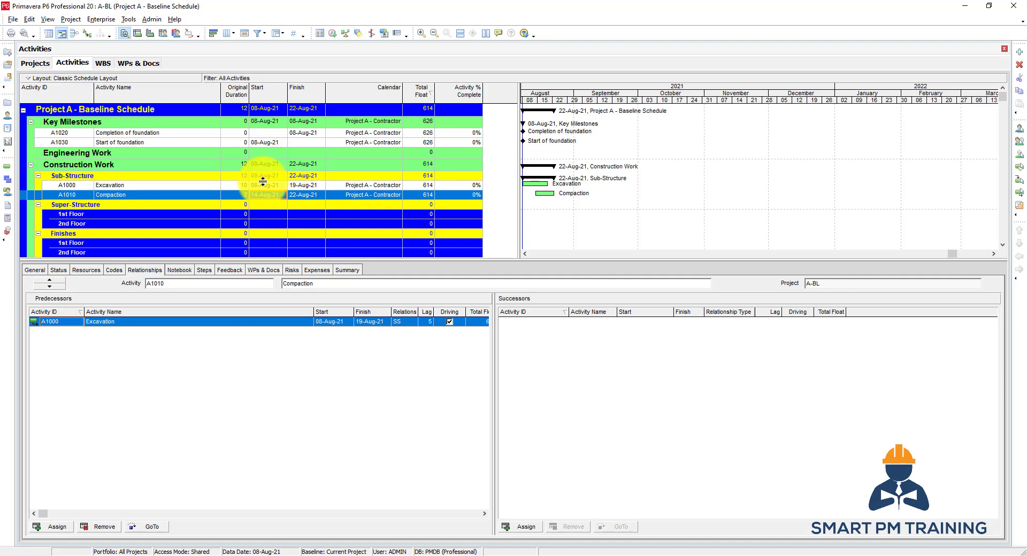
click(263, 185)
Switch the Compaction link to finish-to-finish, keeping lag 5, and reschedule the project.
click(722, 322)
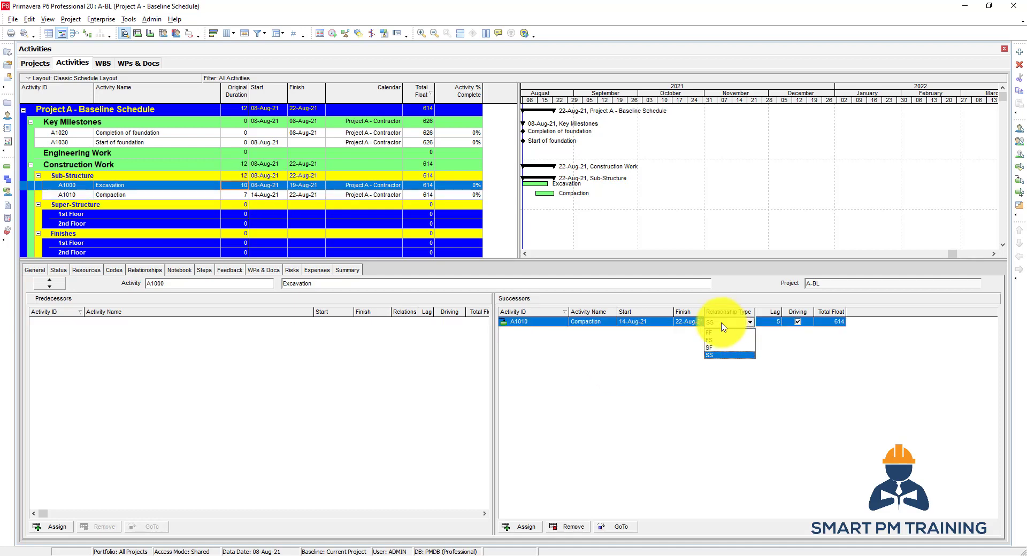
click(722, 333)
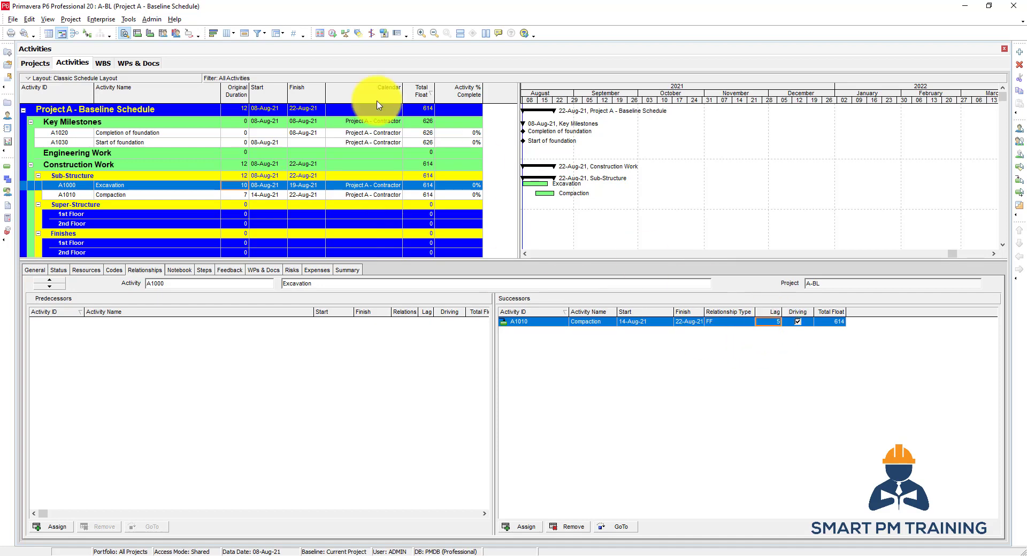
click(333, 33)
click(600, 245)
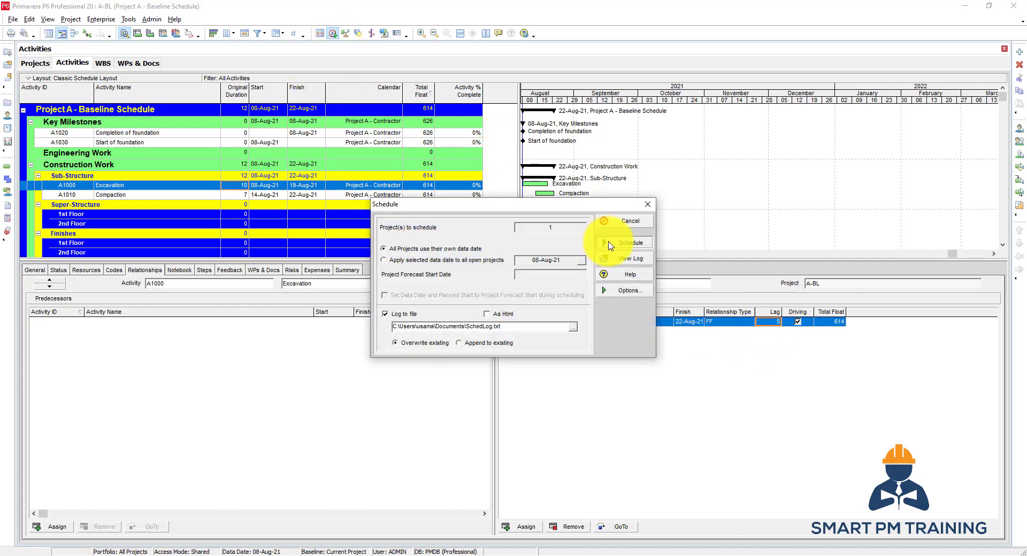
click(304, 186)
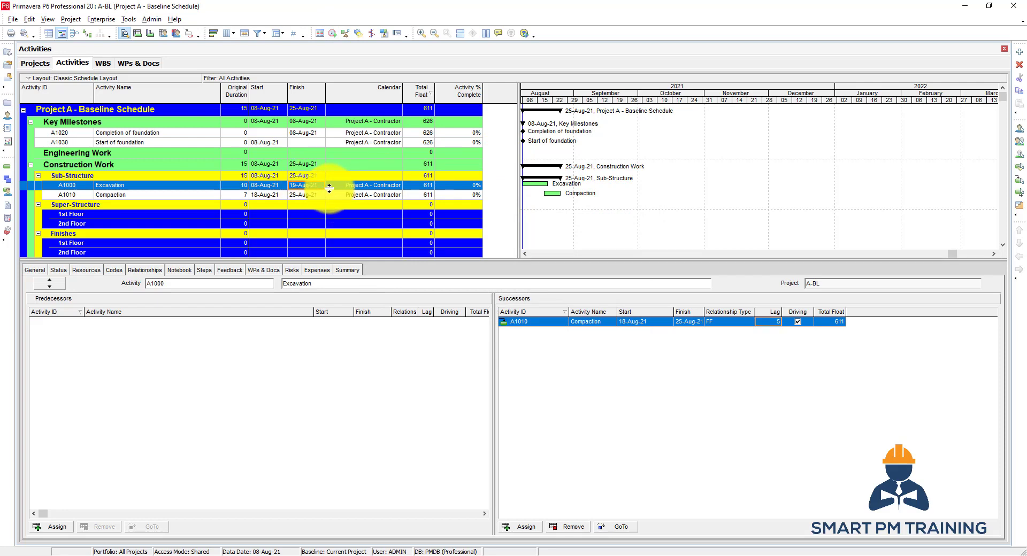
click(313, 201)
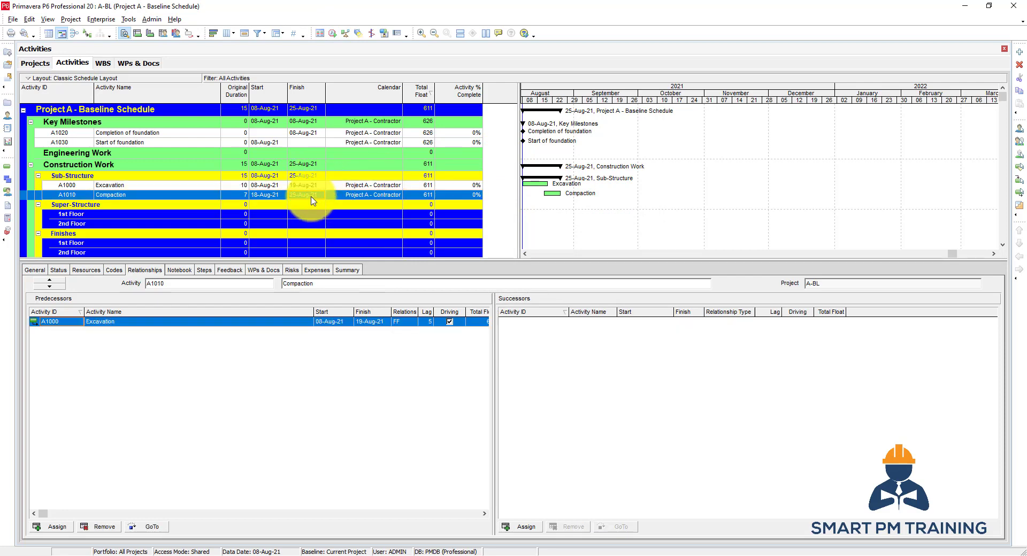
click(314, 187)
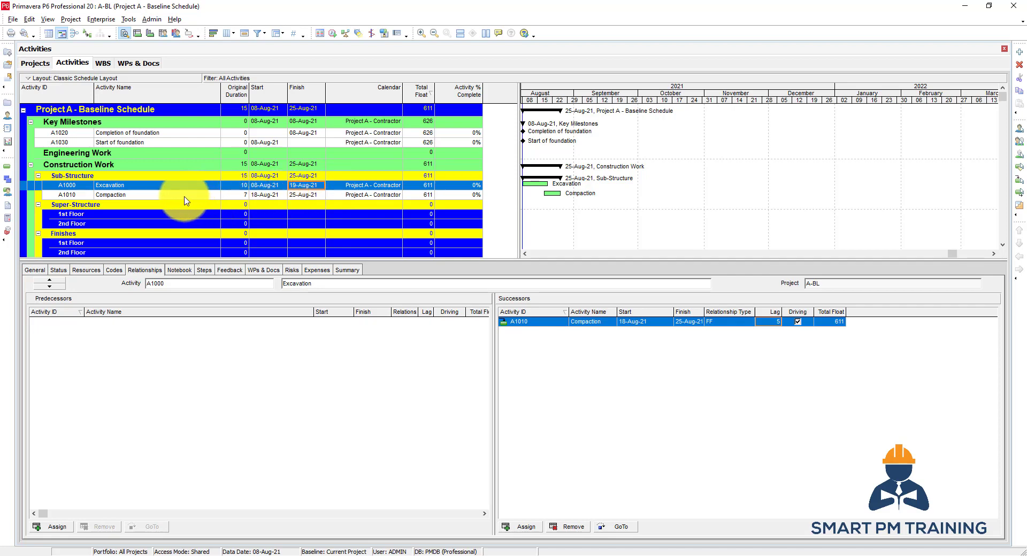
click(273, 196)
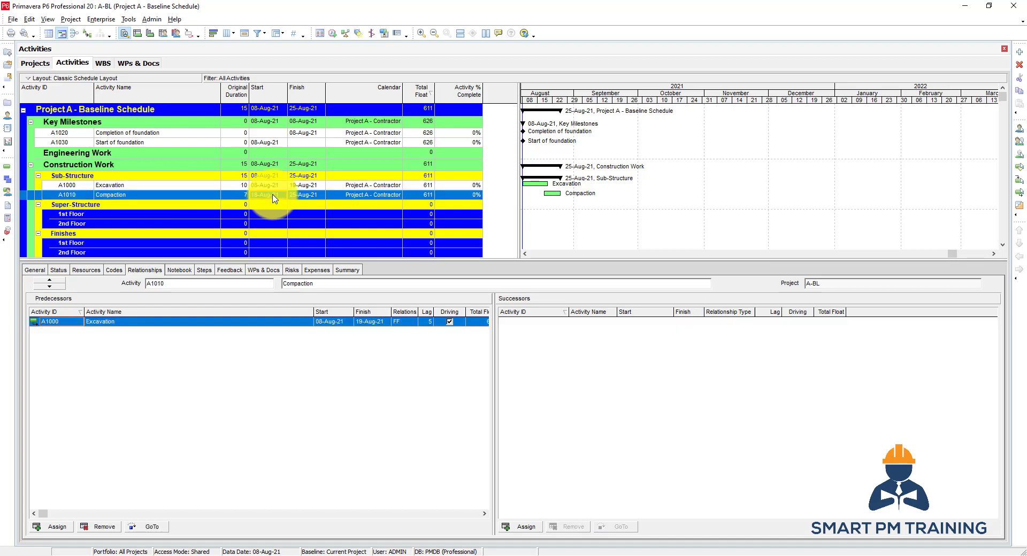
click(311, 199)
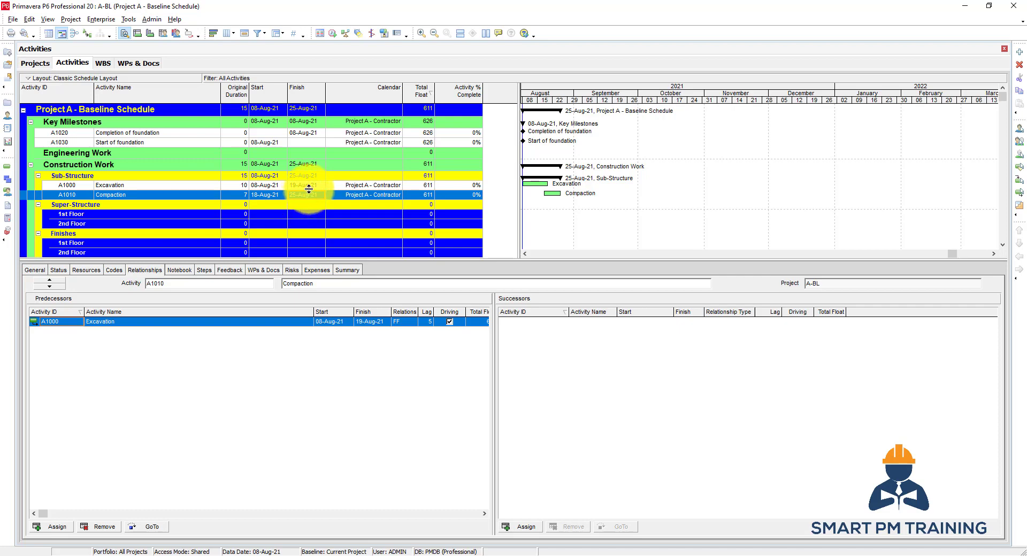
click(307, 188)
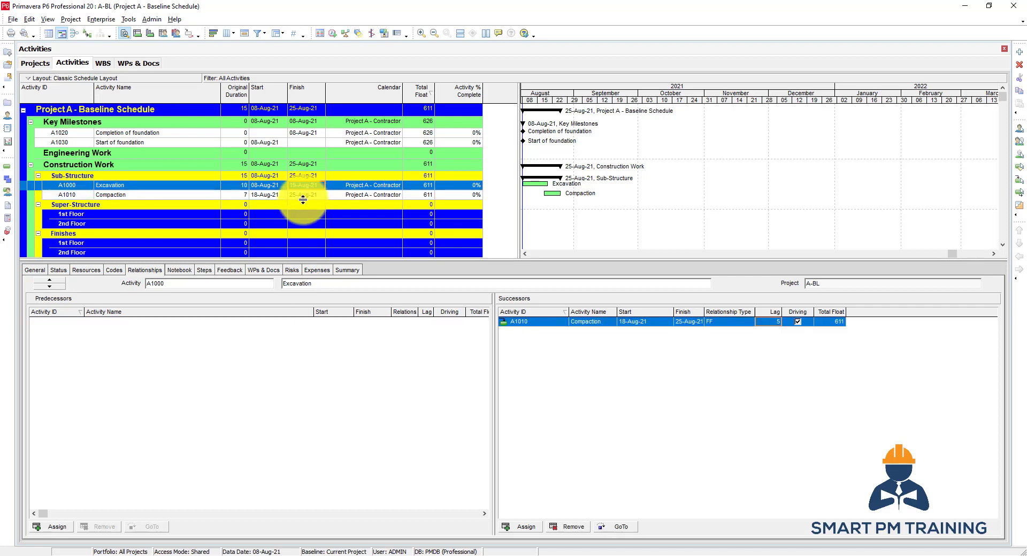
click(243, 197)
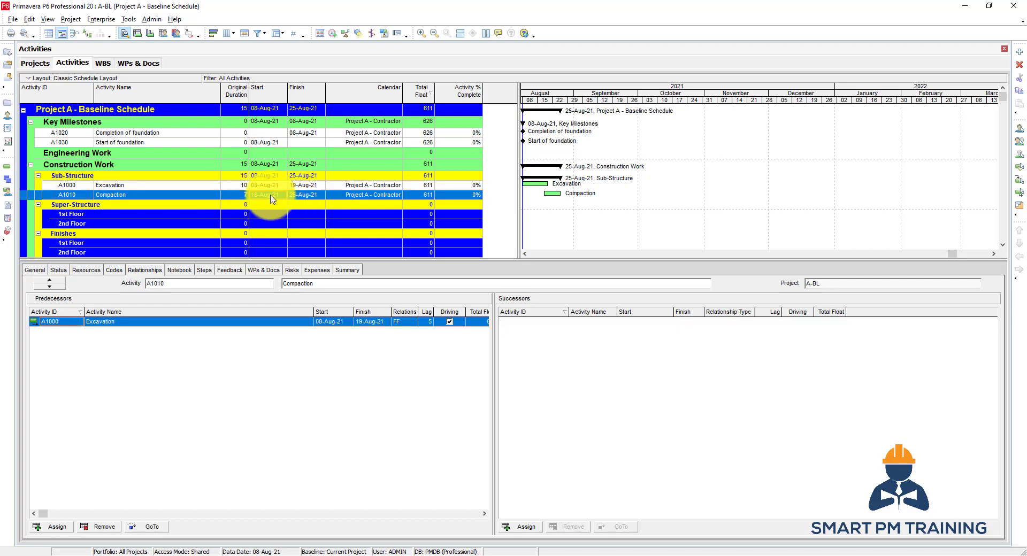
click(168, 186)
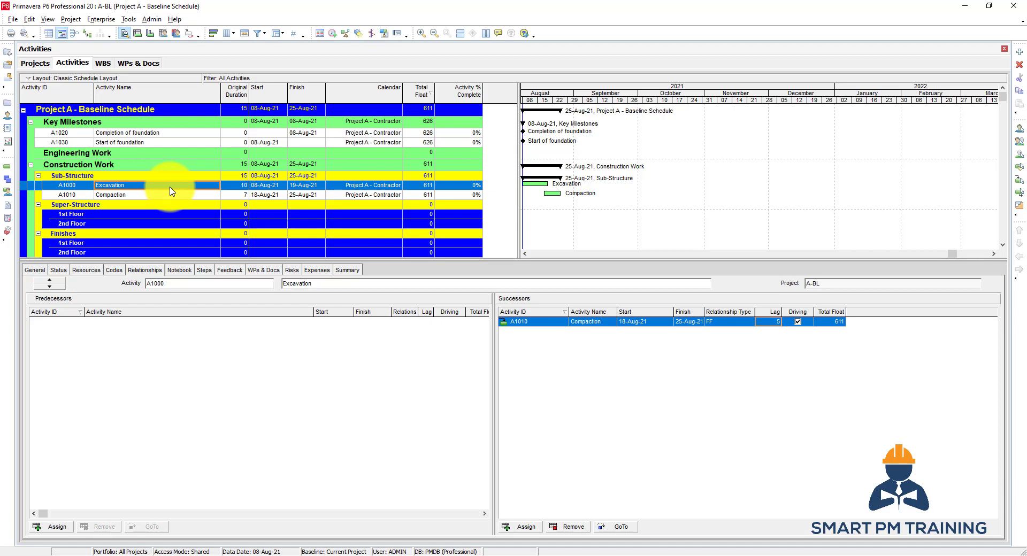
Close the successor picker unused and add Compaction A1010 to the selection with Excavation A1000.
click(526, 527)
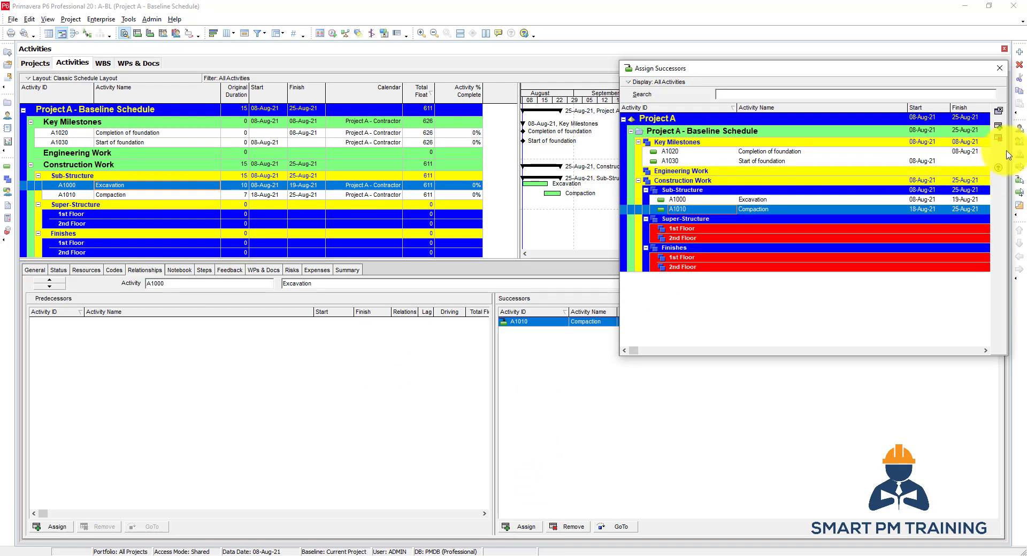
click(998, 111)
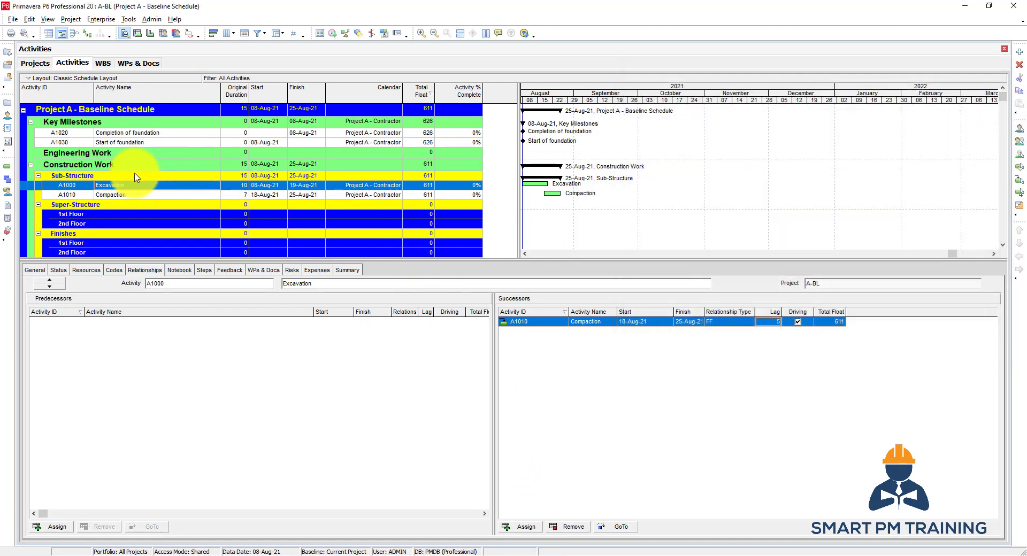
ctrl+click(119, 195)
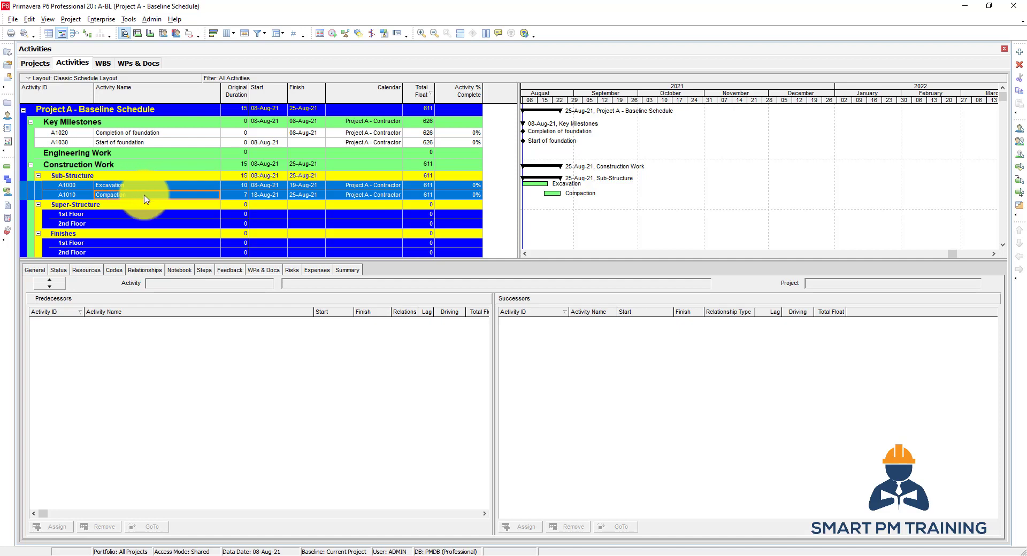
Link Excavation and Compaction with a new relationship from the right-click menu.
right_click(146, 199)
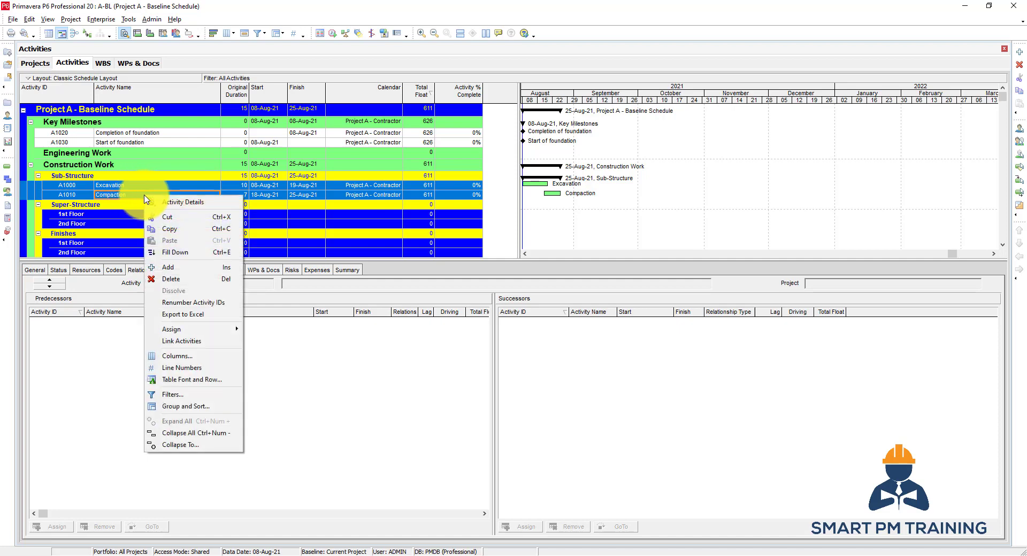
click(208, 342)
click(181, 187)
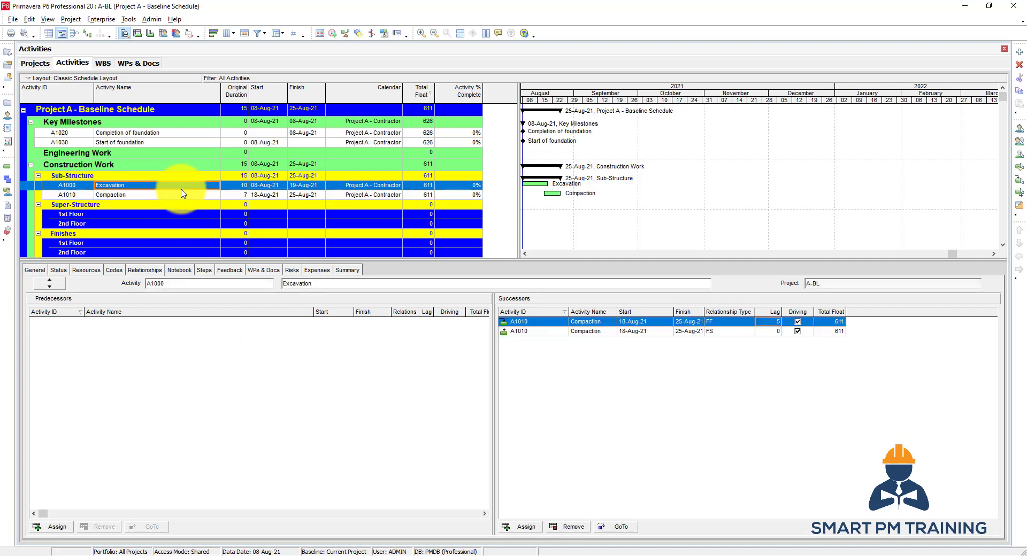
Make the second Compaction link start-to-start with a 5-day lag and reschedule.
click(725, 332)
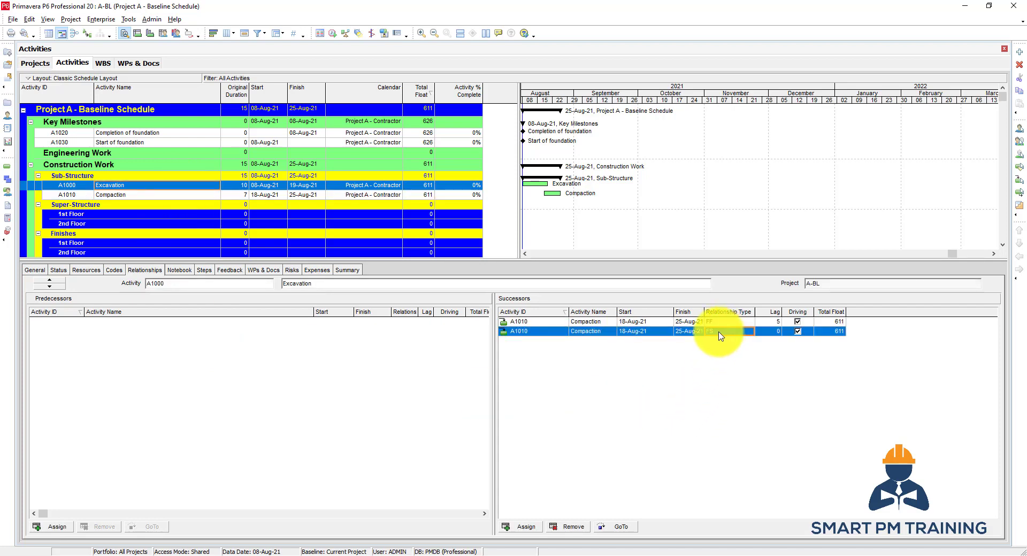
click(726, 336)
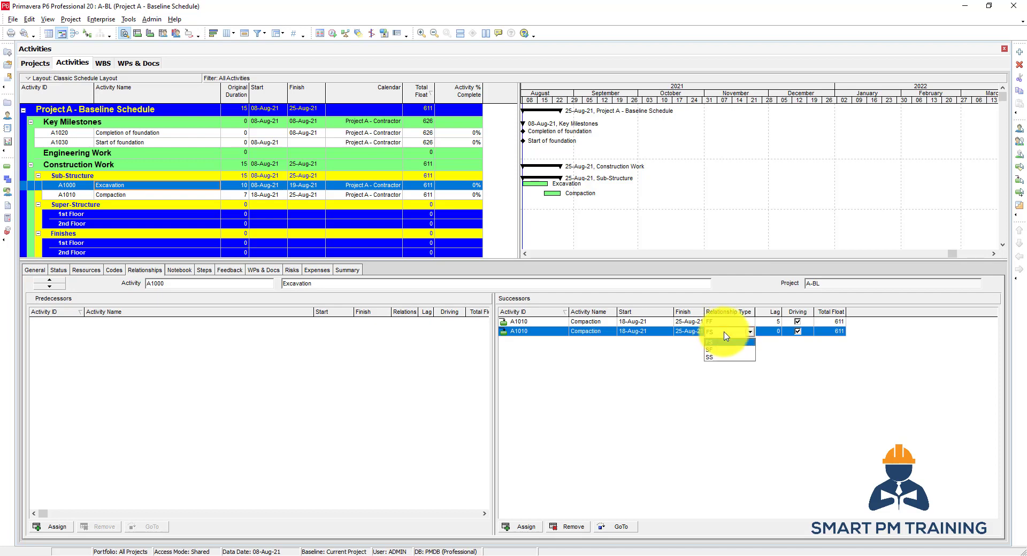
click(717, 358)
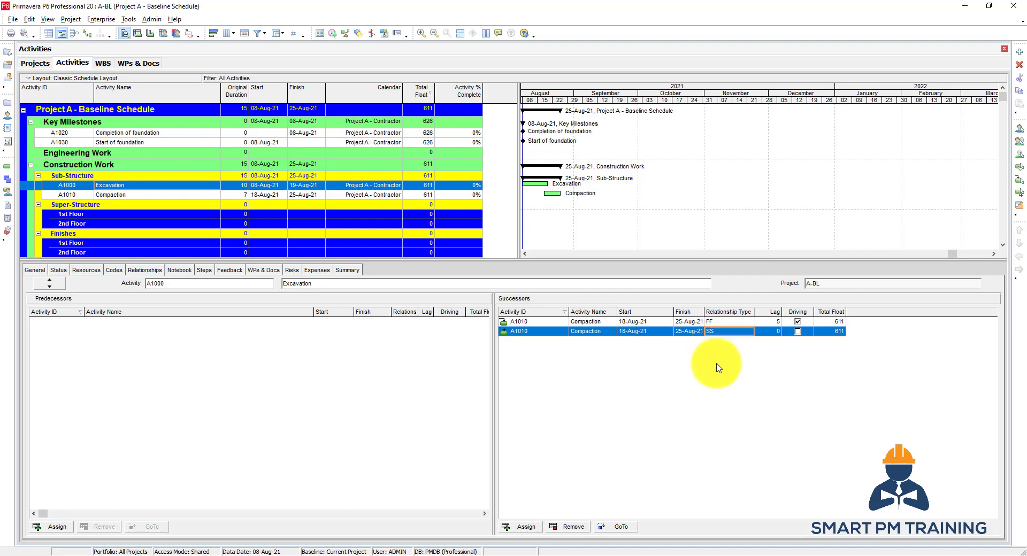
click(765, 331)
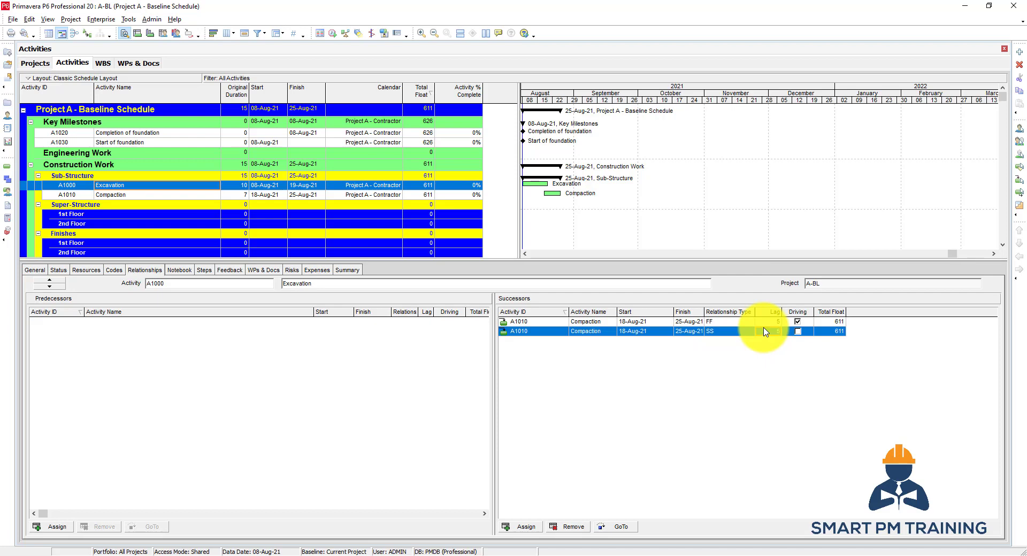
click(334, 35)
Reschedule the project and review Compaction's updated dates.
key(Return)
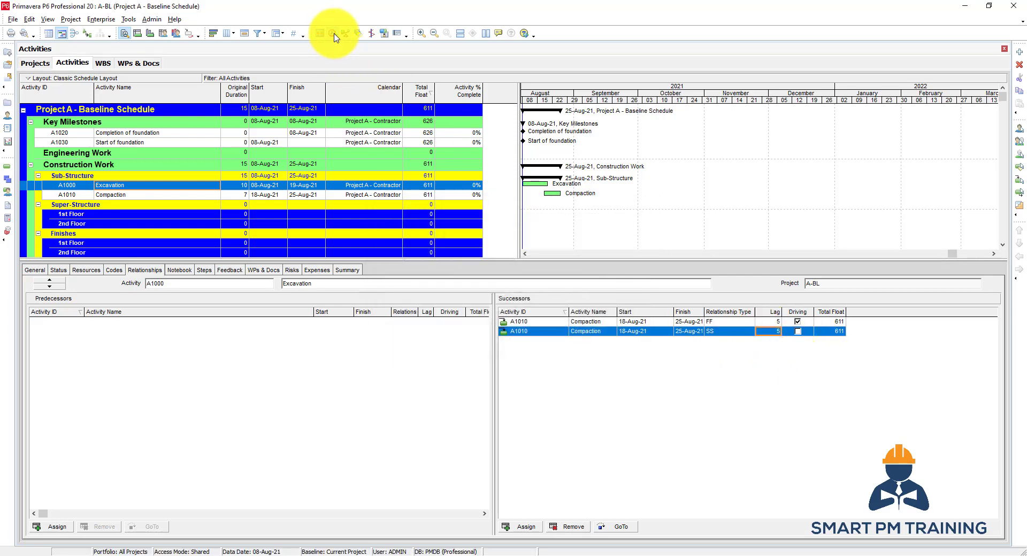
click(239, 196)
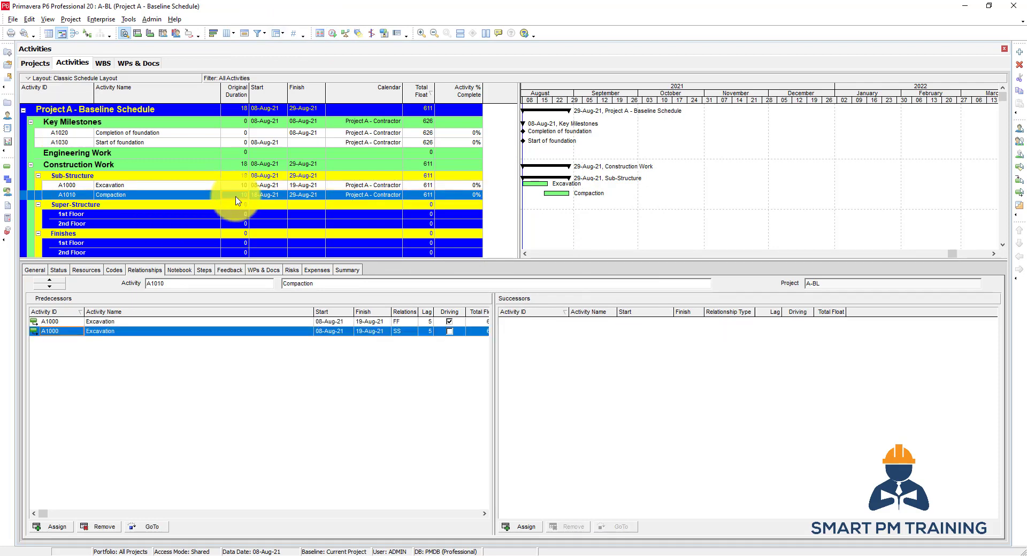
click(334, 35)
key(Return)
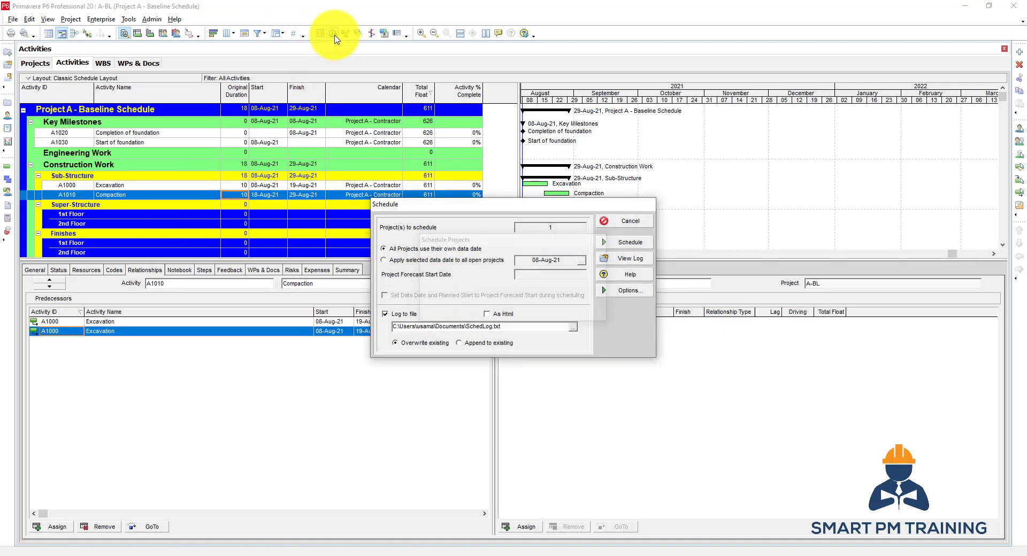
click(312, 196)
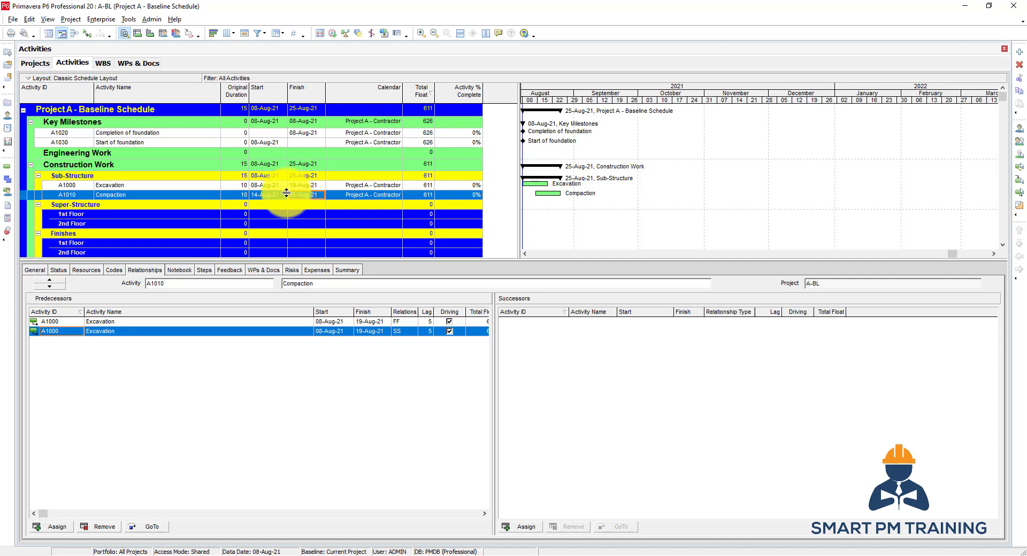
Shorten Compaction A1010's original duration to 7 days, running 14-Aug to 22-Aug-21.
click(165, 195)
click(244, 197)
key(Return)
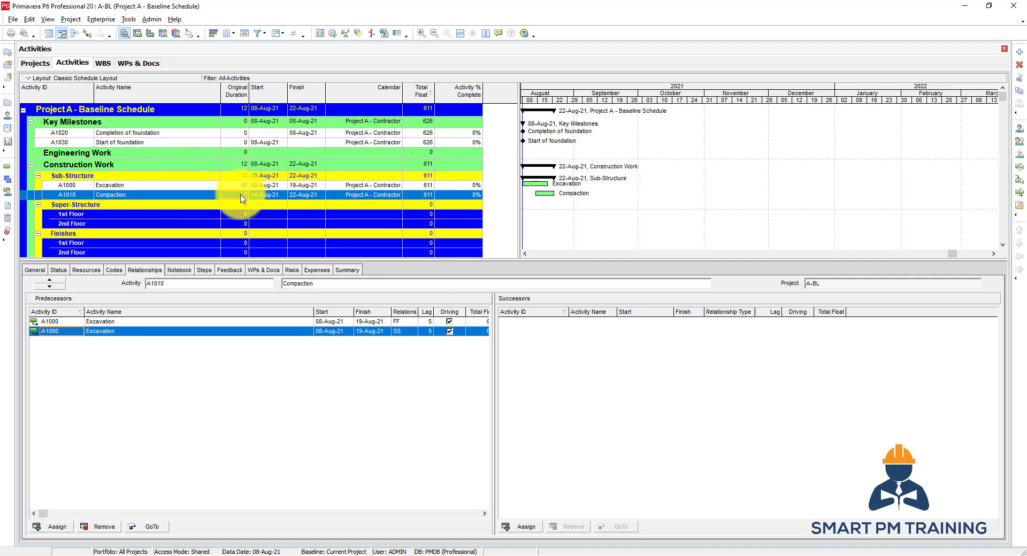
click(174, 196)
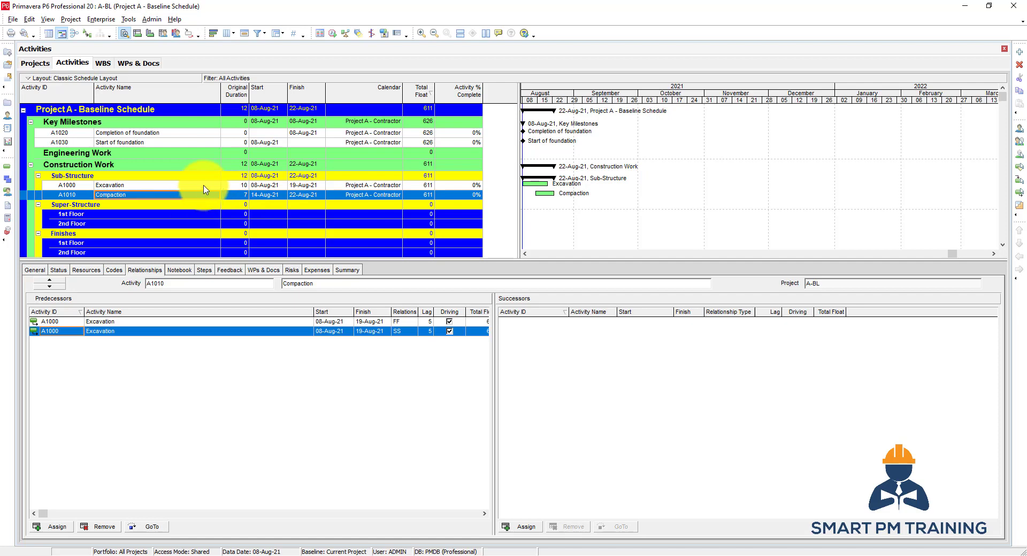
Check that Excavation's link to Compaction stays start-to-start.
click(203, 186)
click(732, 332)
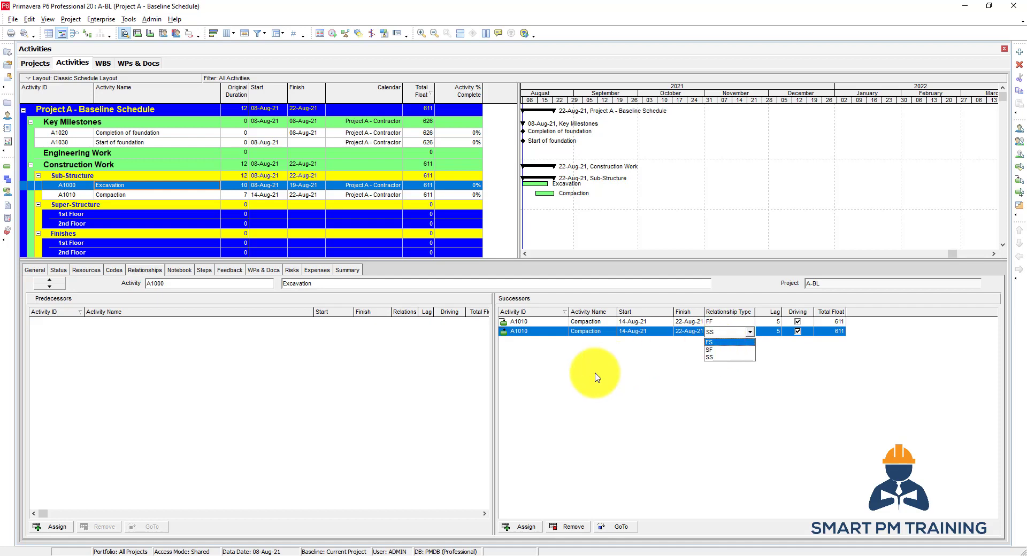
click(519, 380)
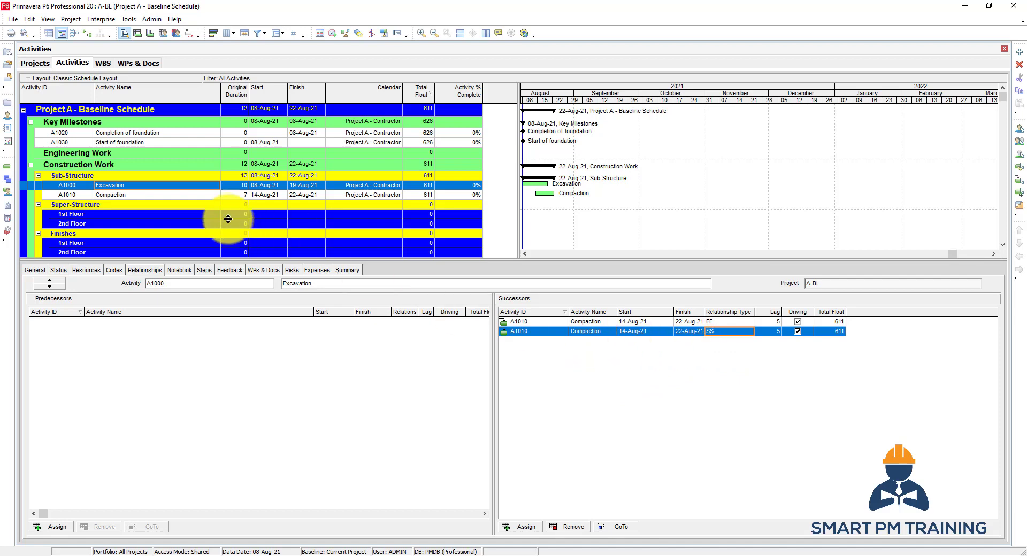
Link Excavation A1000 to Compaction A1010 with a third relationship.
ctrl+click(121, 196)
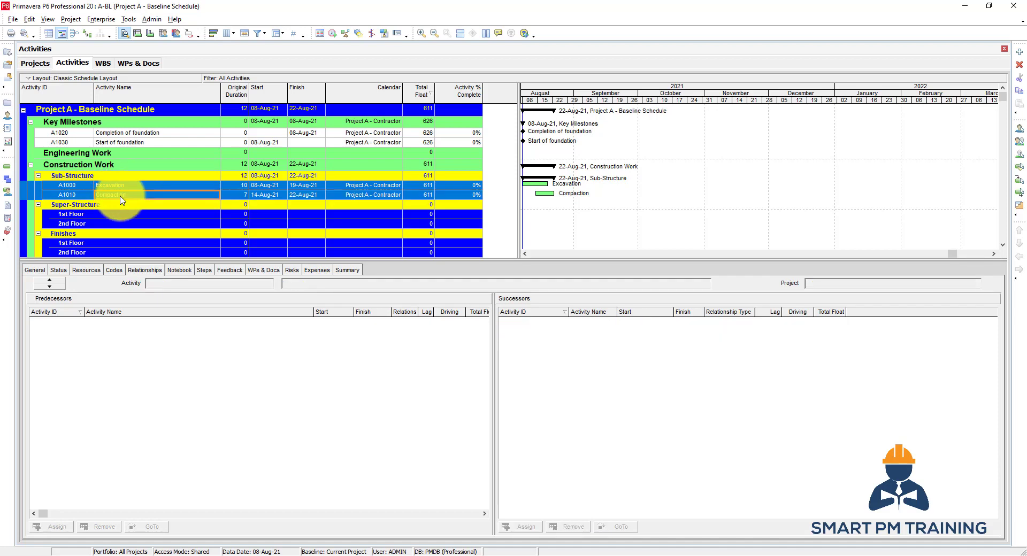
right_click(121, 196)
click(144, 270)
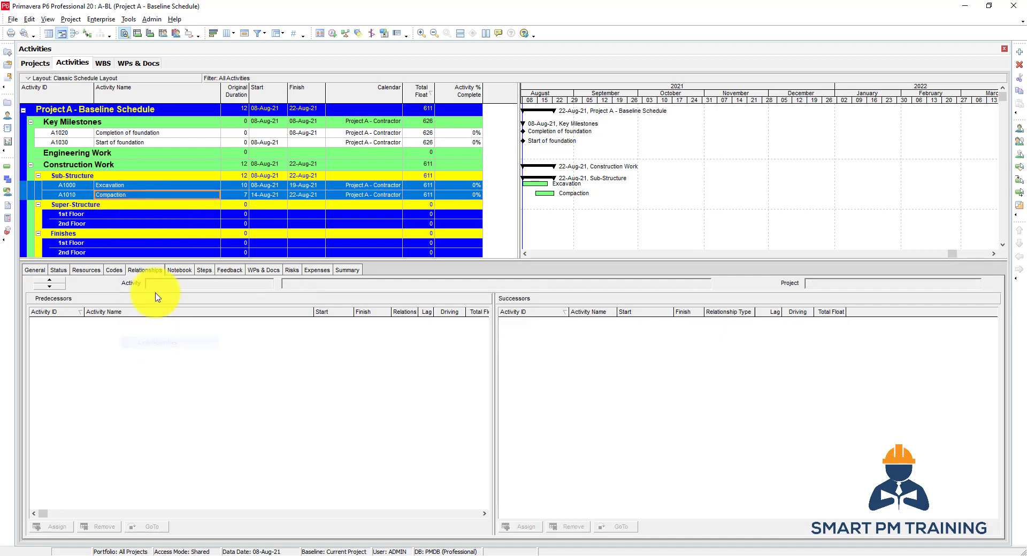
Review the new finish-to-start link and reschedule, moving Compaction to 21–28-Aug-21.
click(147, 187)
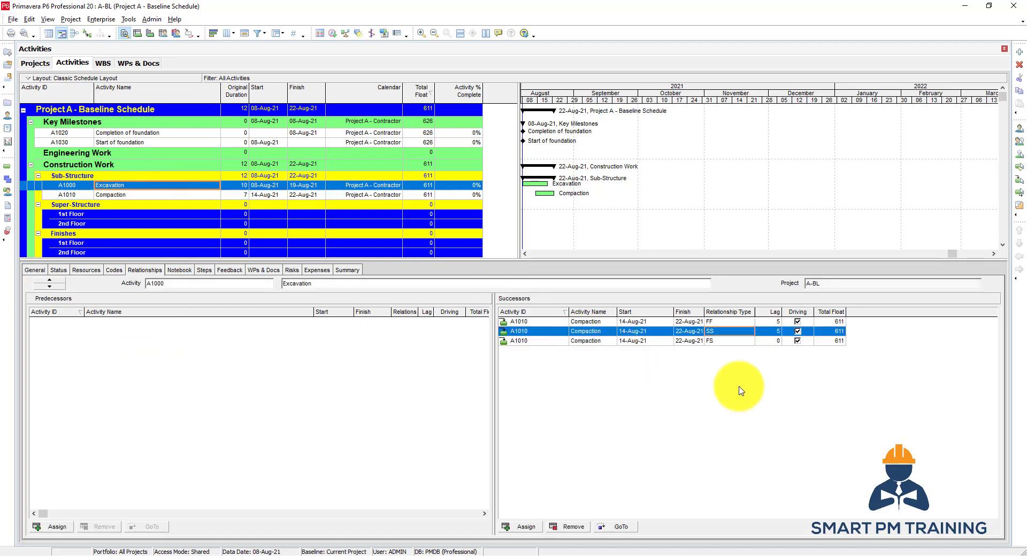
click(725, 341)
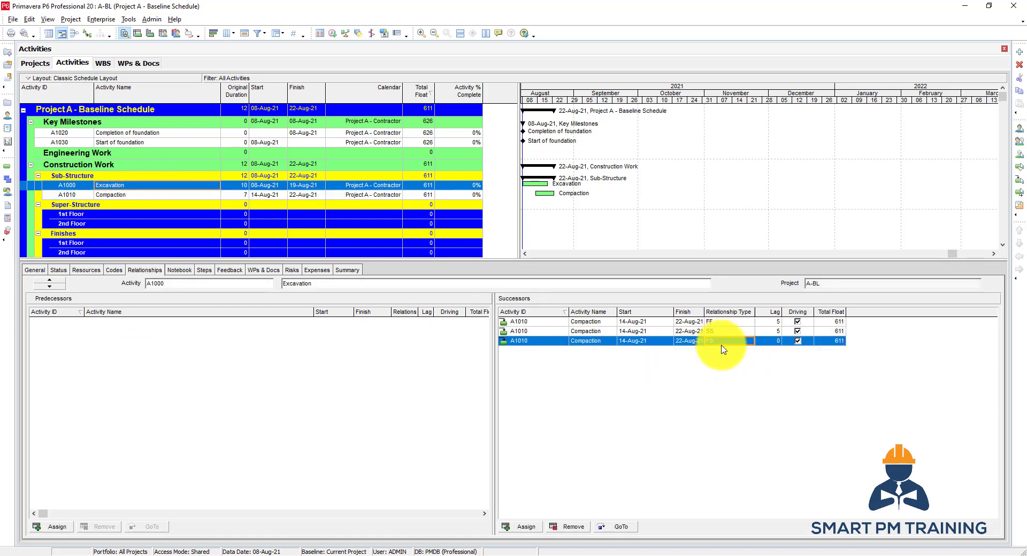
click(333, 34)
key(Return)
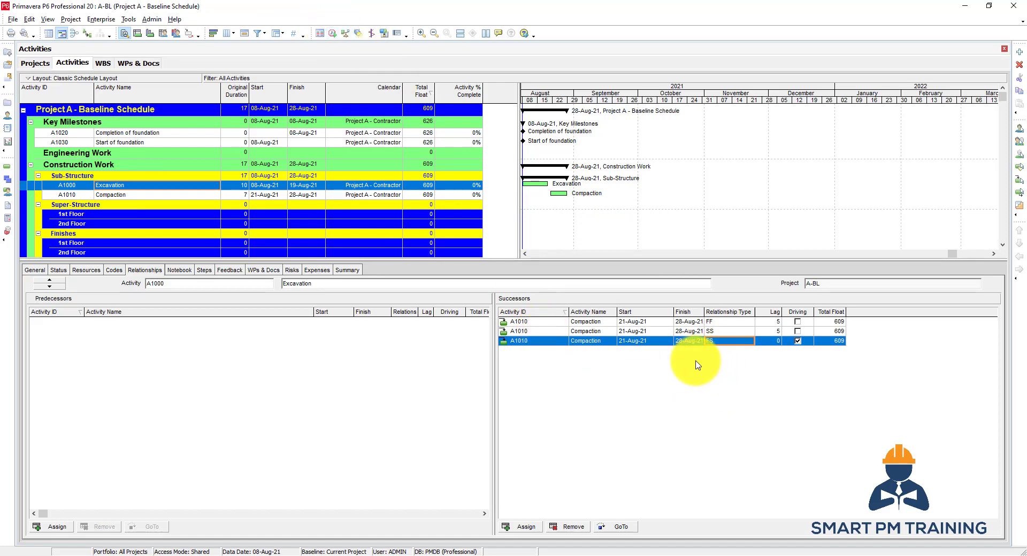
click(587, 343)
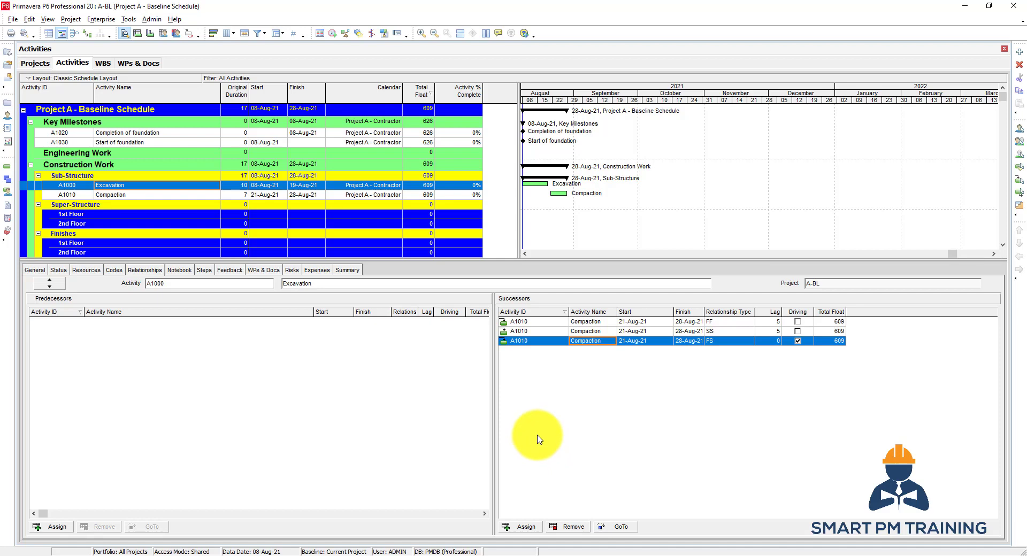
click(86, 186)
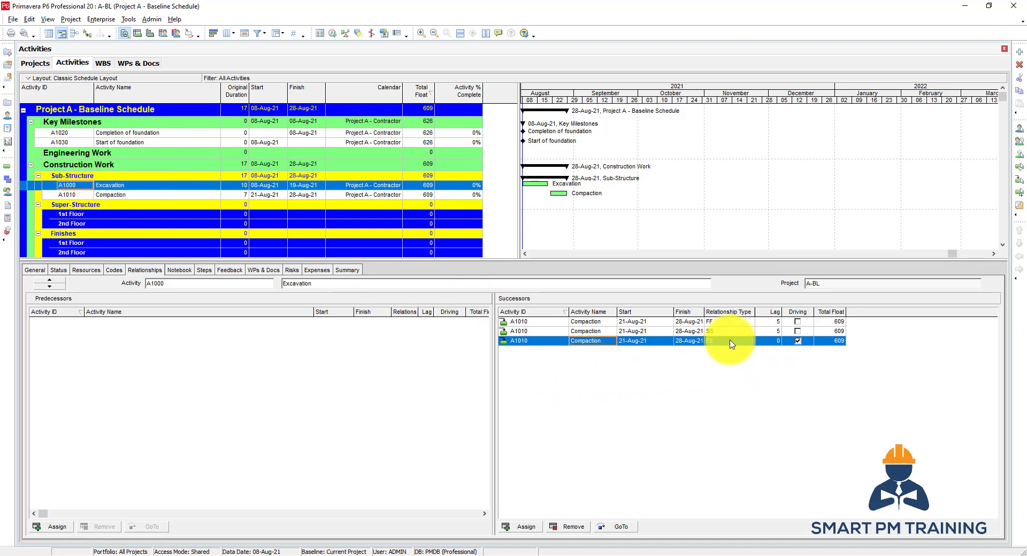
click(182, 187)
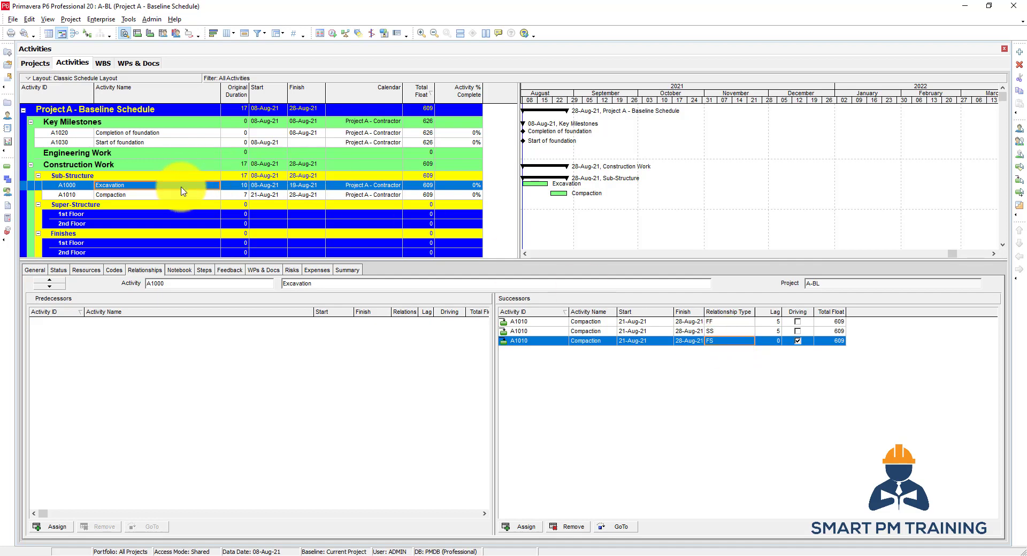